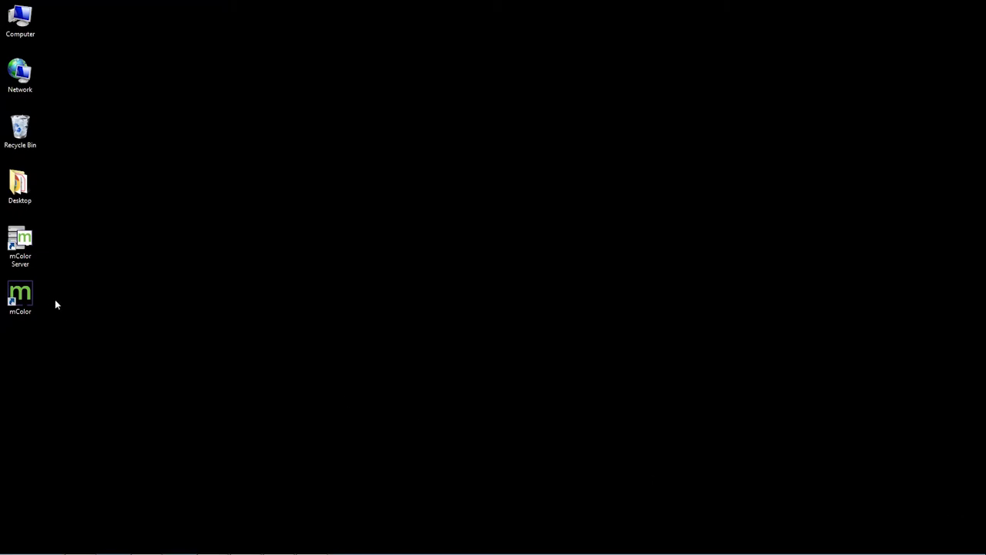
Launch the mColor Server and dismiss the demonstration notice and the Navigator info message
double_click(22, 241)
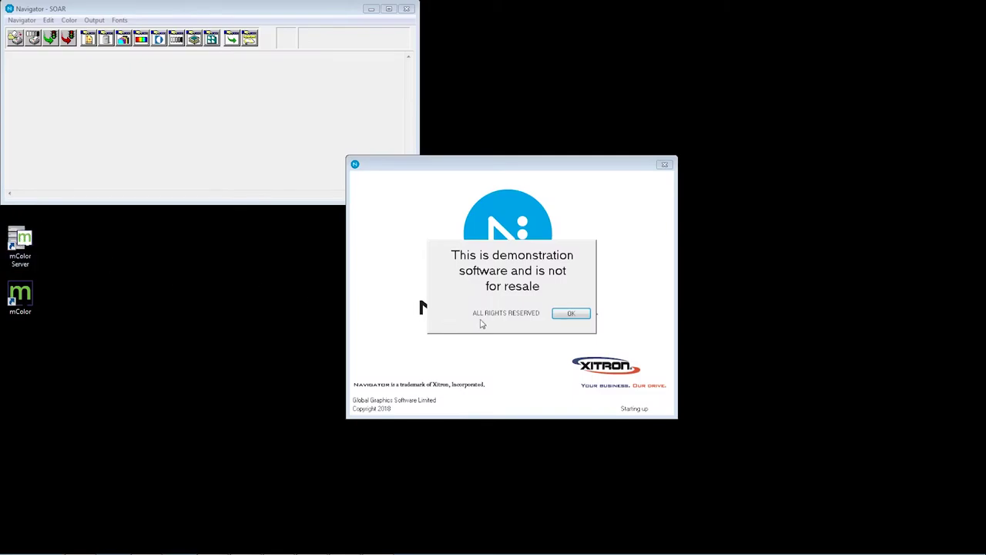
click(568, 317)
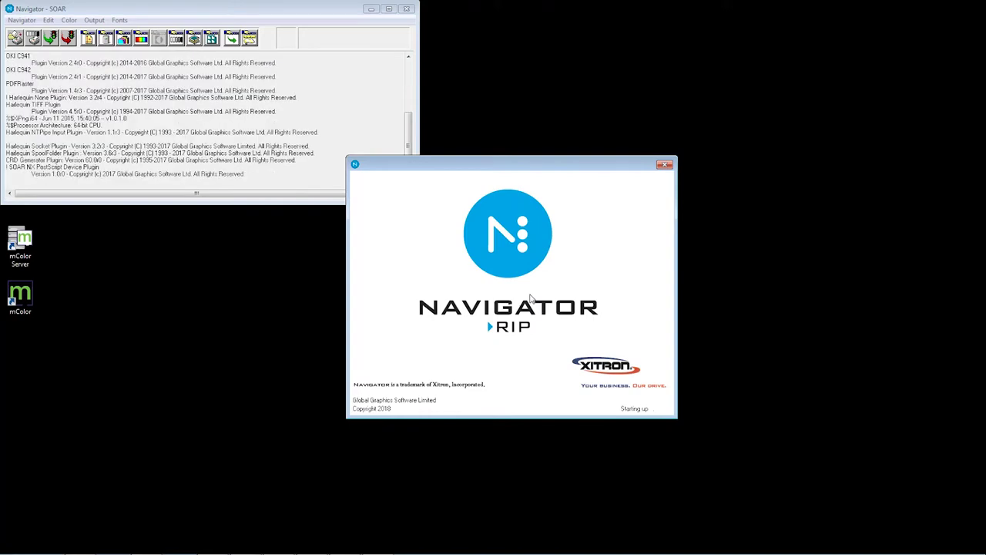
click(664, 409)
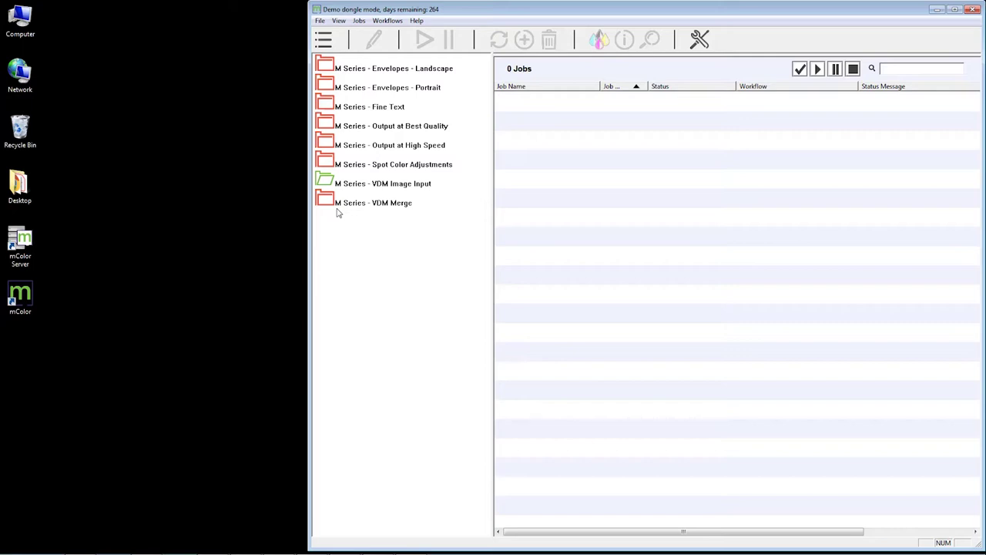
Step down the workflow list from Envelopes - Portrait through Fine Text to VDM Image Input and beyond
click(387, 81)
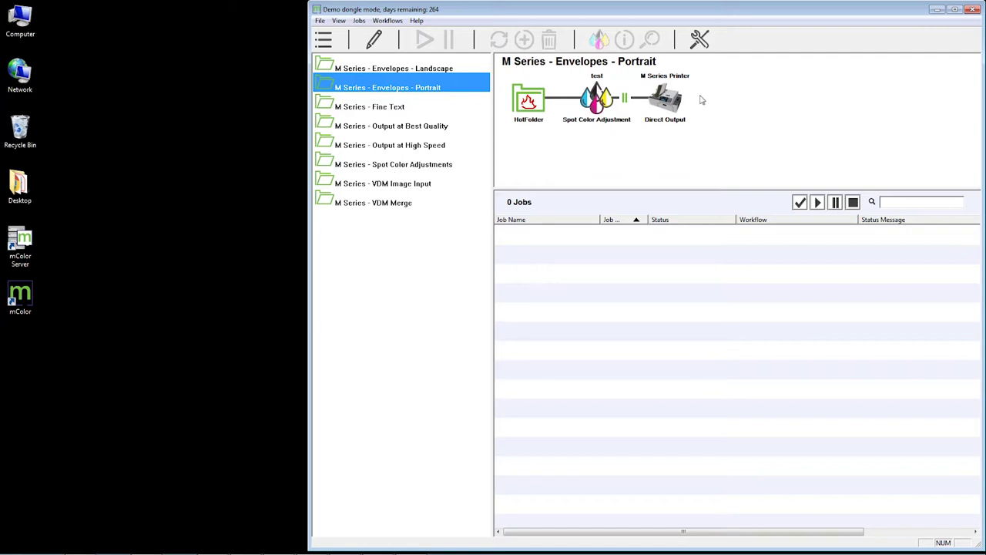
click(411, 106)
click(406, 127)
click(409, 162)
click(410, 182)
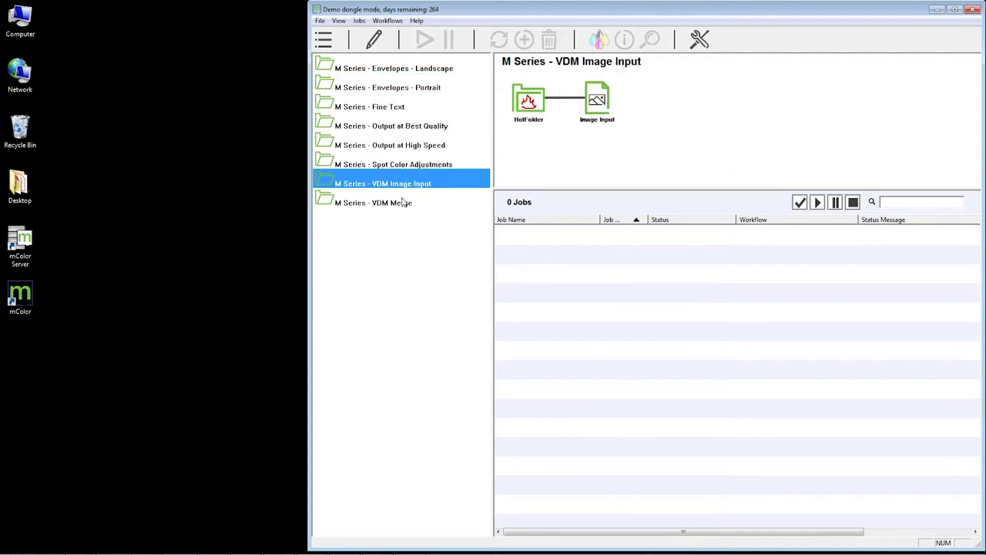
click(402, 203)
Browse back up through Fine Text, Envelopes - Portrait and Output at Best Quality, ending on Envelopes - Landscape
click(399, 166)
click(397, 126)
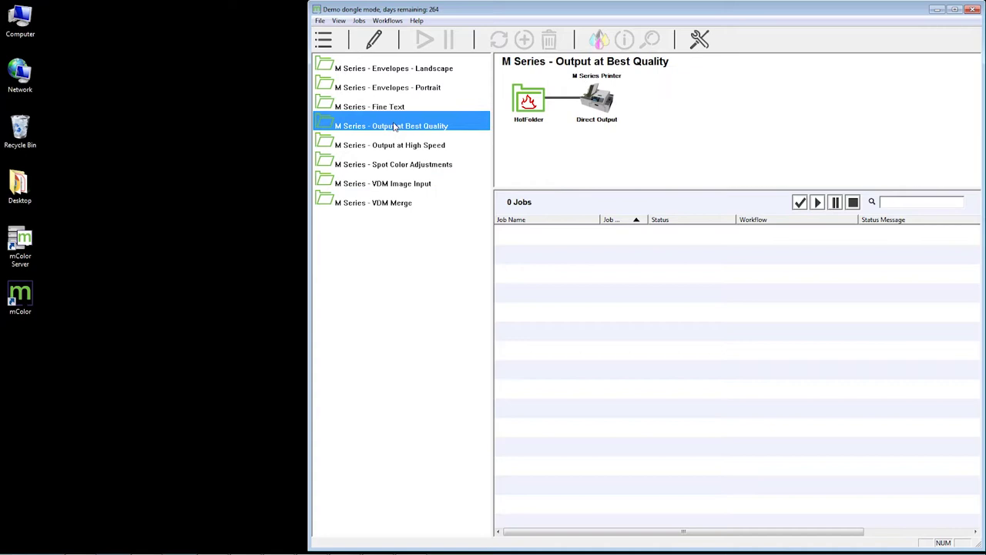
click(394, 105)
click(396, 87)
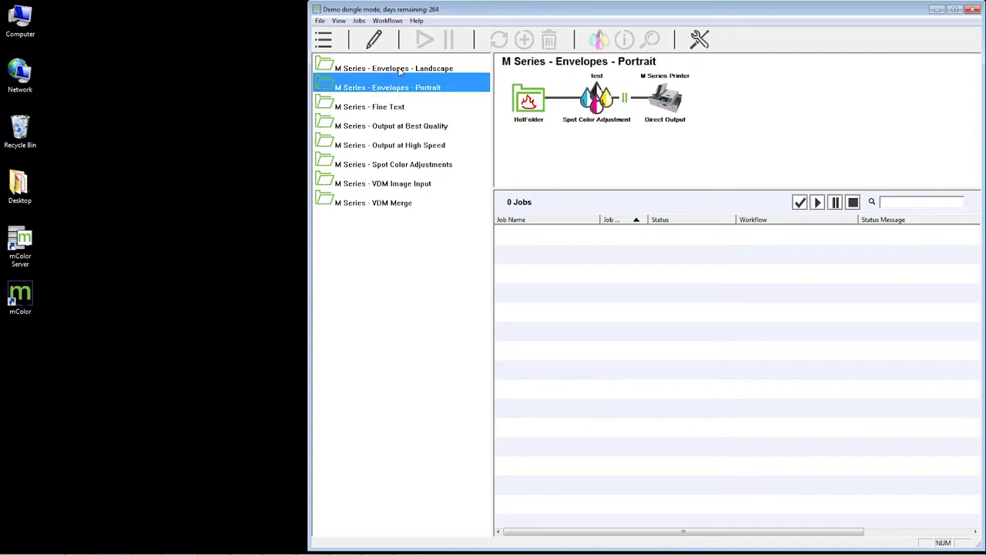
click(400, 70)
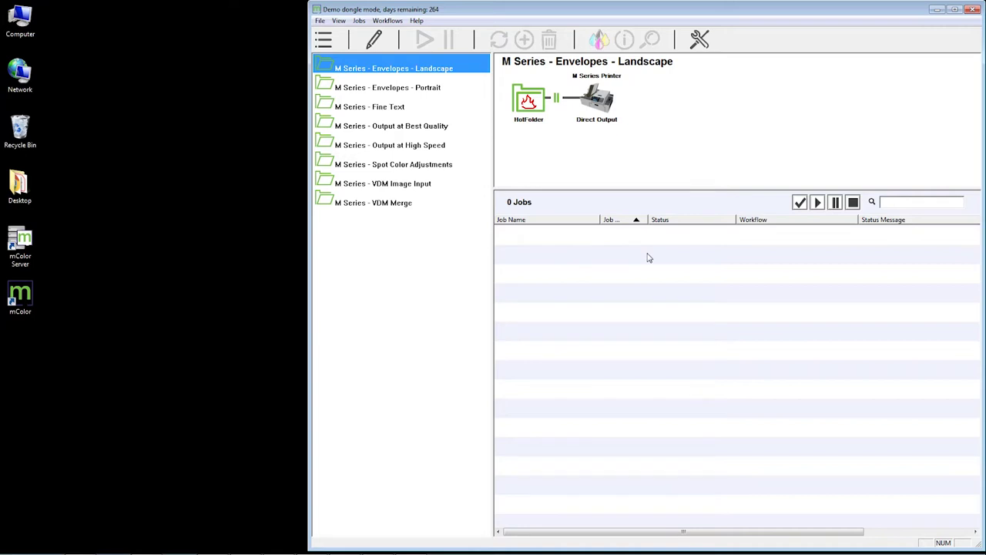
click(428, 93)
click(417, 123)
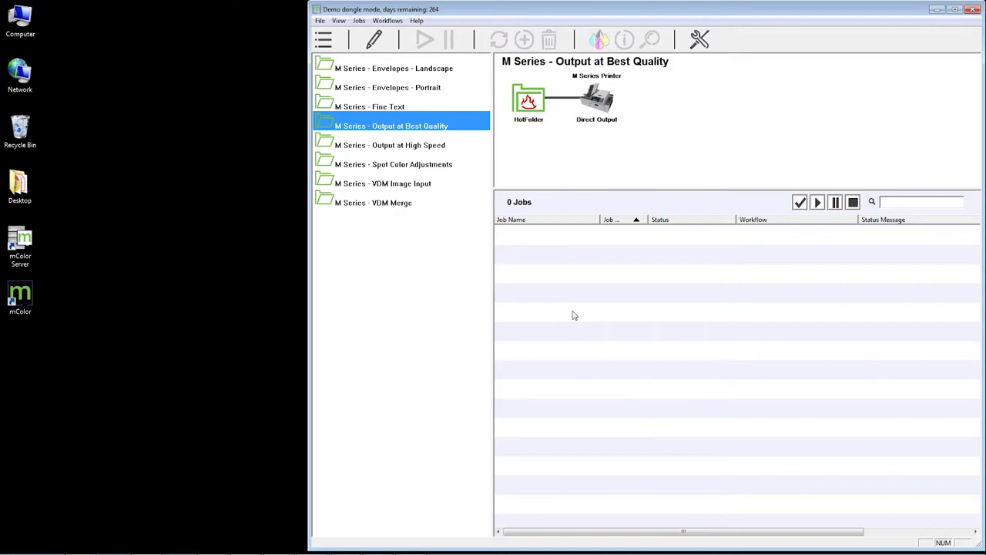
click(397, 70)
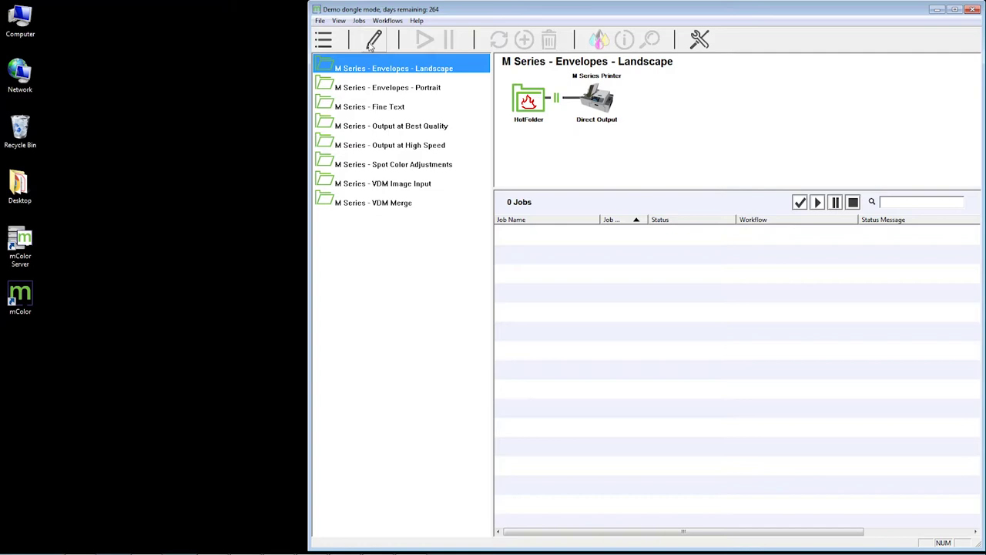
click(372, 41)
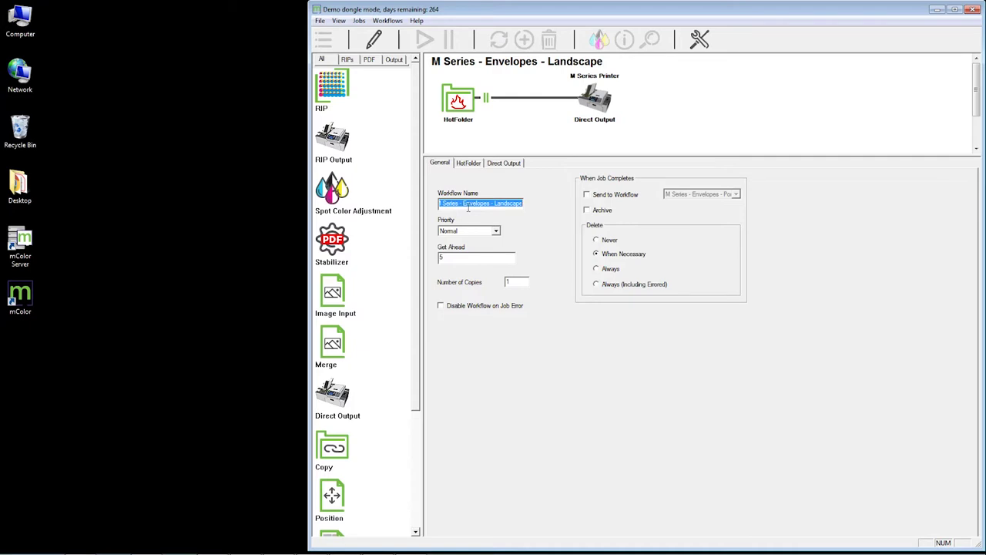
click(469, 163)
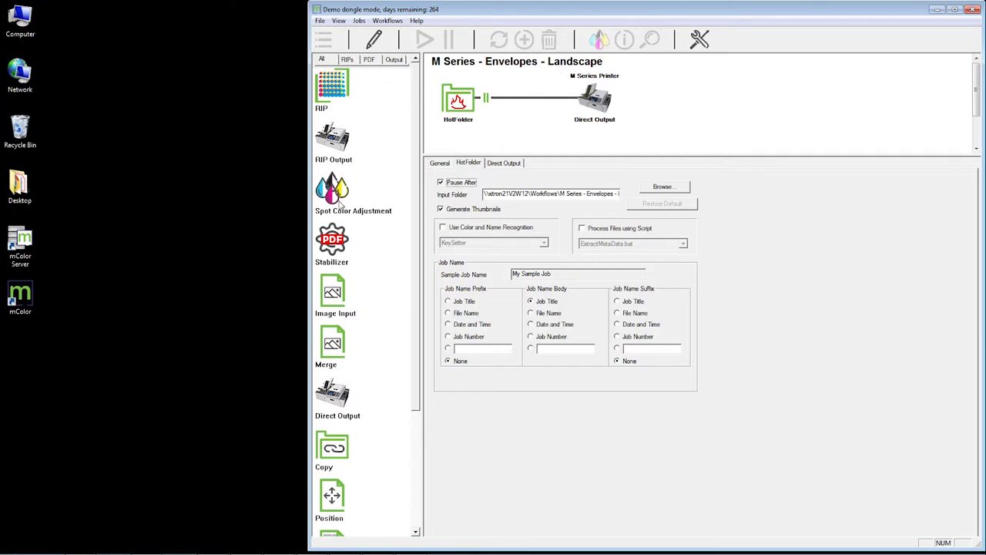
drag(332, 193, 475, 130)
click(375, 40)
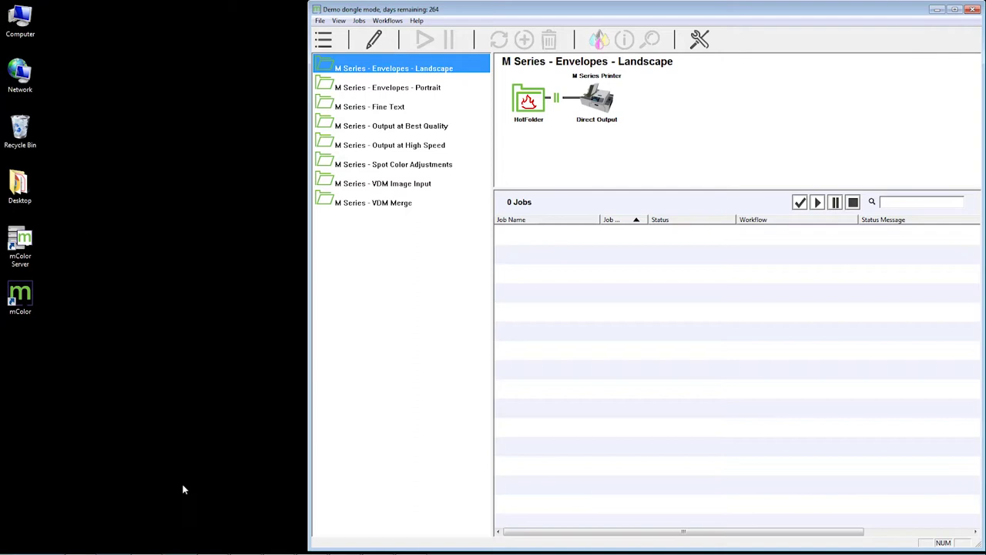
Drag Ink Remapping from the Nav Demo Jobs folder onto the Envelopes - Landscape workflow
key(alt+Tab)
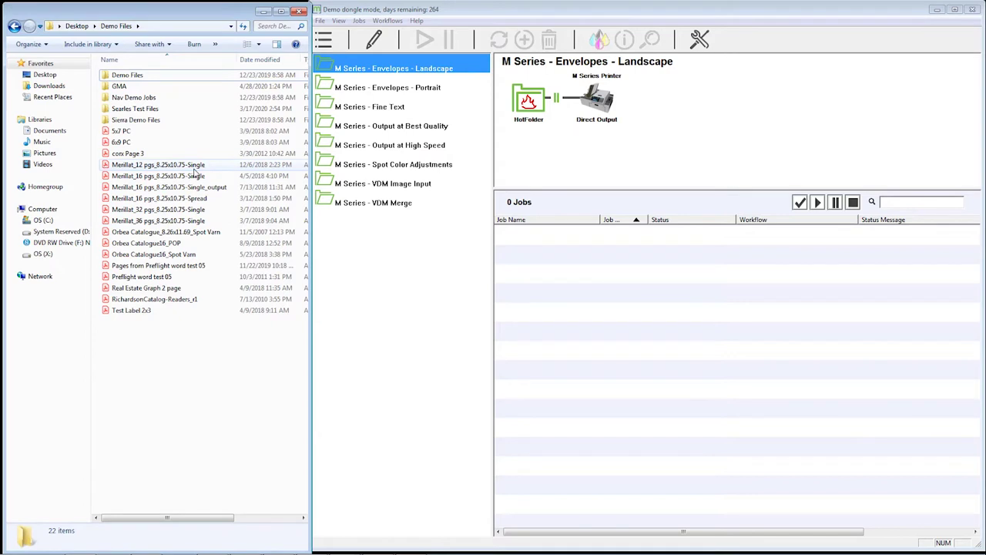
double_click(137, 97)
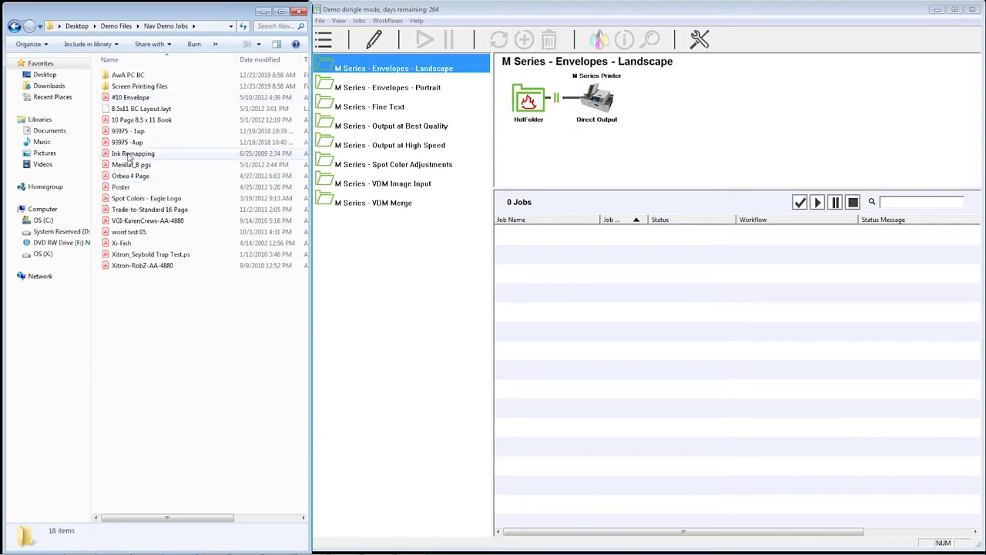
mouse_move(129, 157)
mouse_down()
mouse_move(595, 146)
mouse_move(742, 104)
mouse_move(724, 133)
mouse_move(478, 112)
mouse_move(430, 87)
mouse_move(430, 71)
mouse_move(414, 193)
mouse_move(410, 79)
mouse_move(657, 127)
mouse_move(675, 121)
mouse_move(675, 132)
mouse_up()
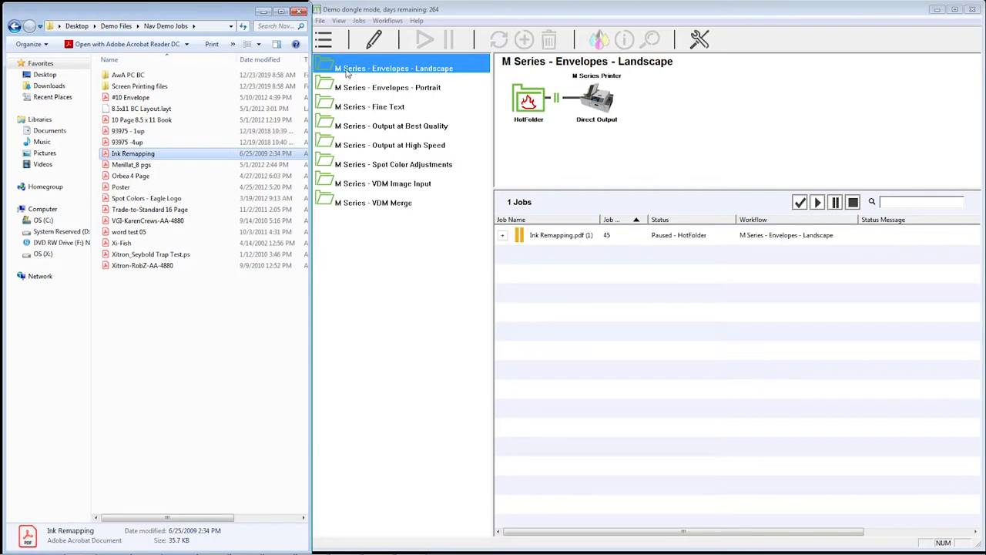
drag(310, 39, 299, 40)
click(324, 38)
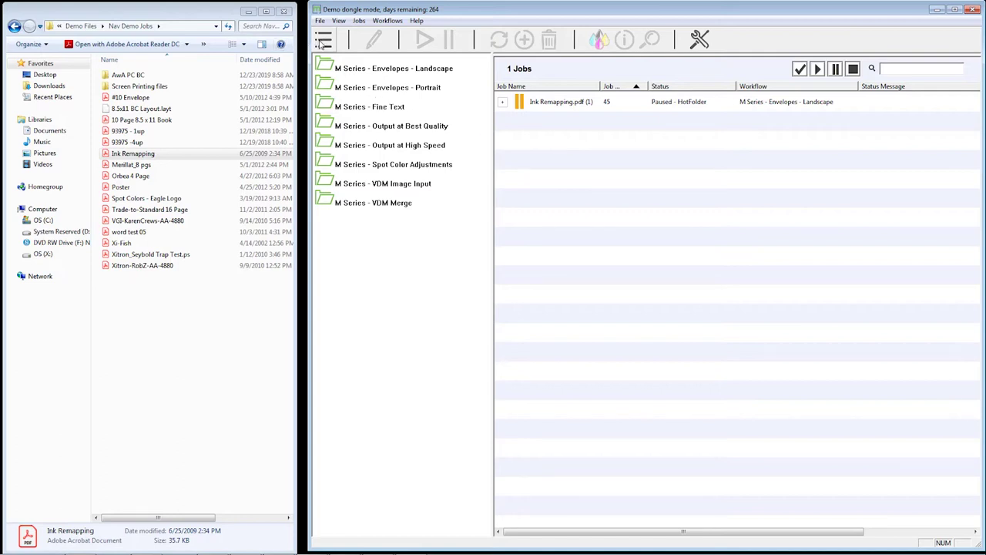
Show the Envelopes - Landscape diagram and select the paused Ink Remapping.pdf job
click(908, 69)
click(397, 71)
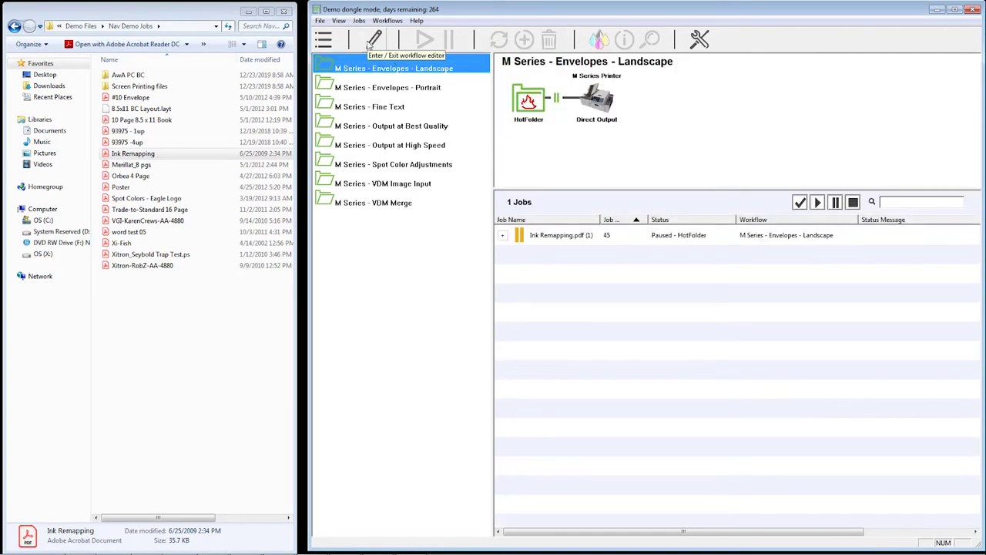
click(374, 40)
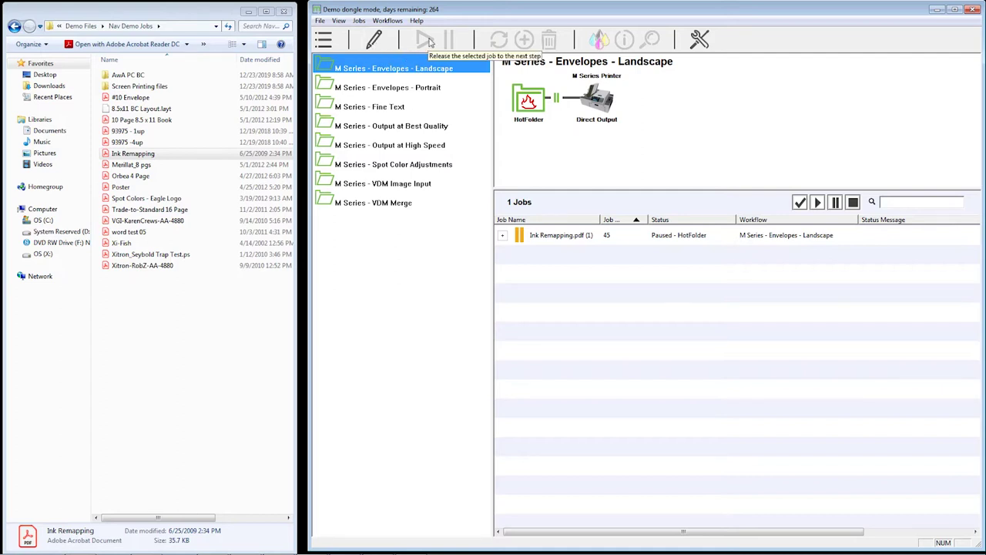
click(571, 236)
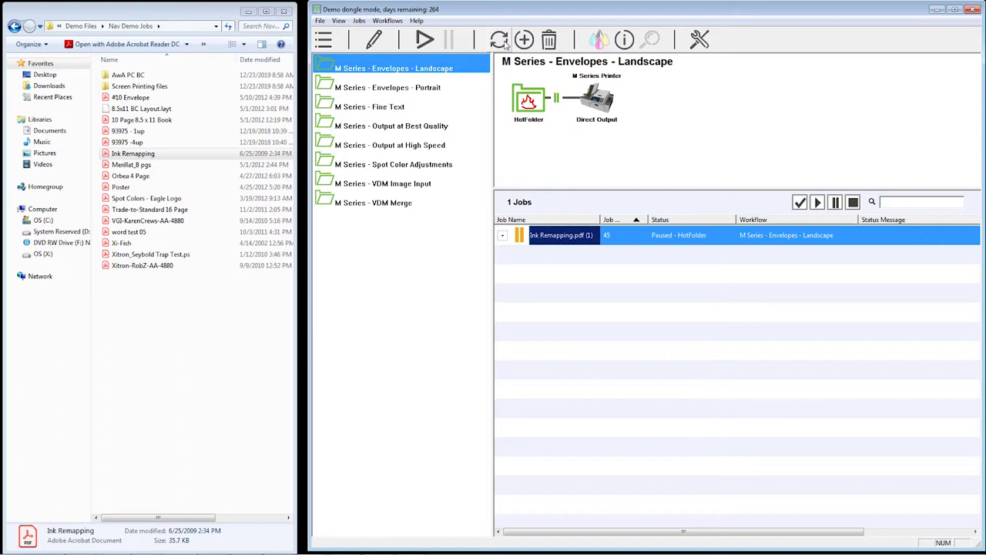
click(502, 43)
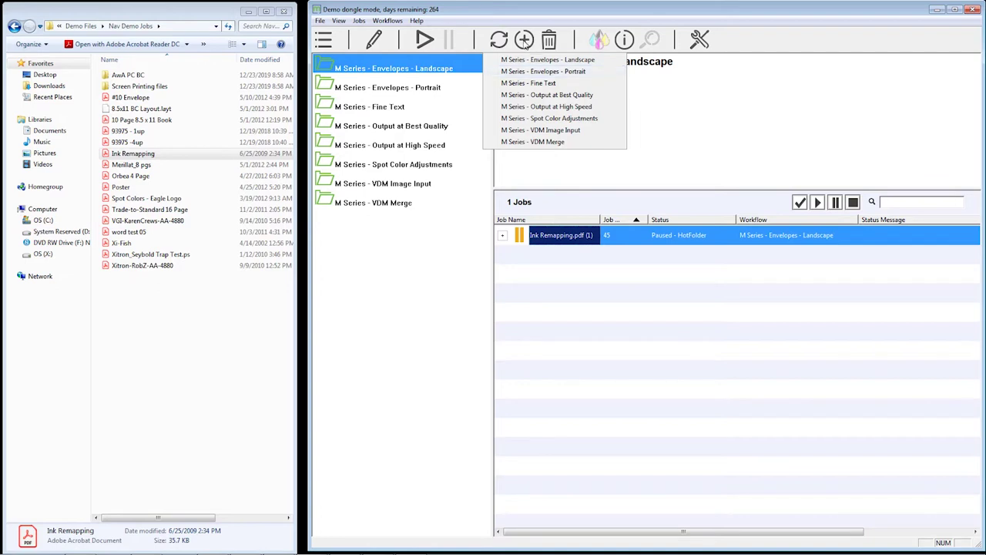
click(524, 40)
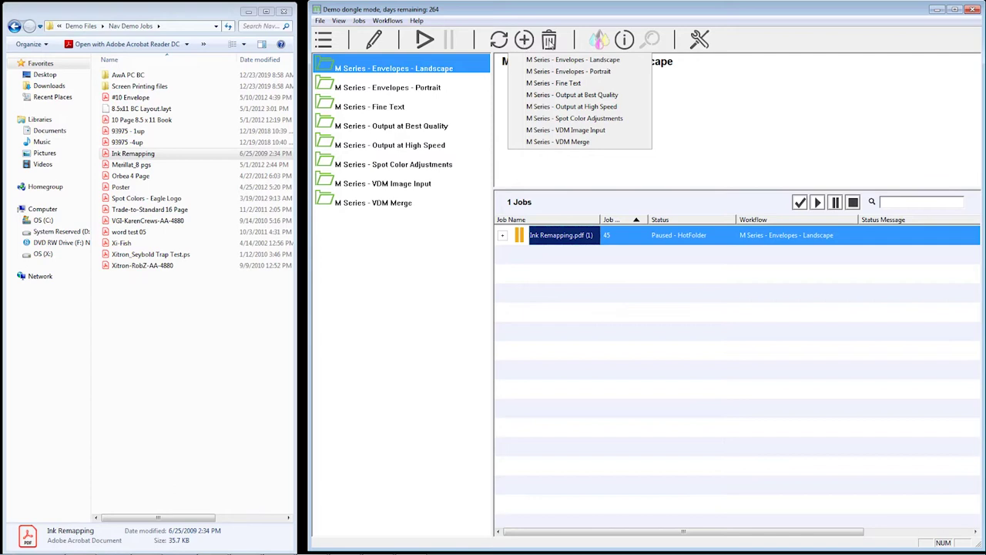
click(551, 41)
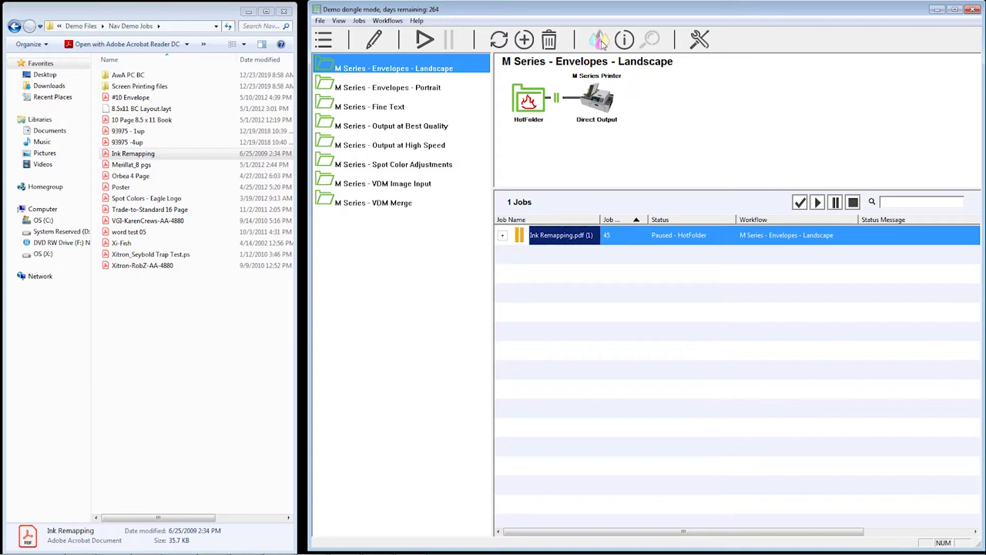
click(408, 91)
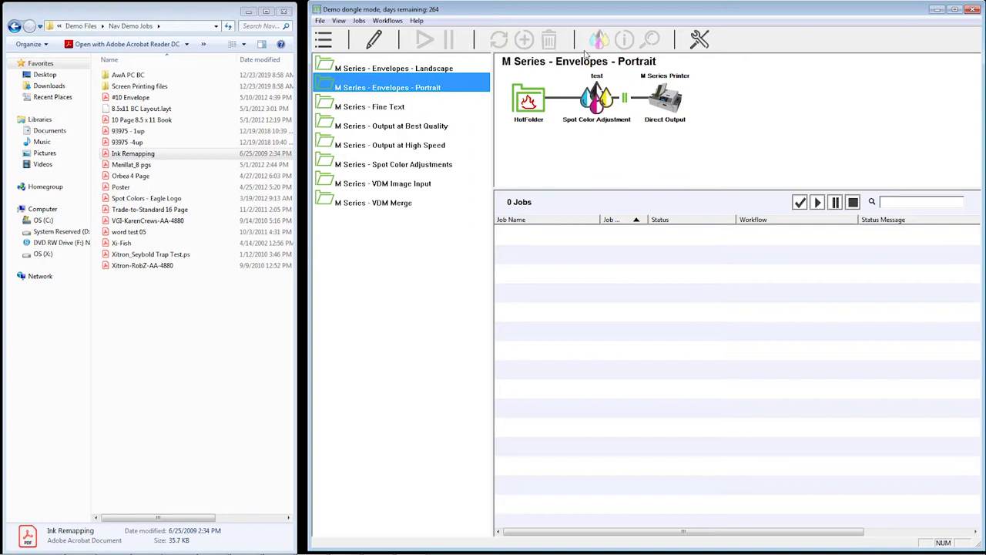
click(436, 69)
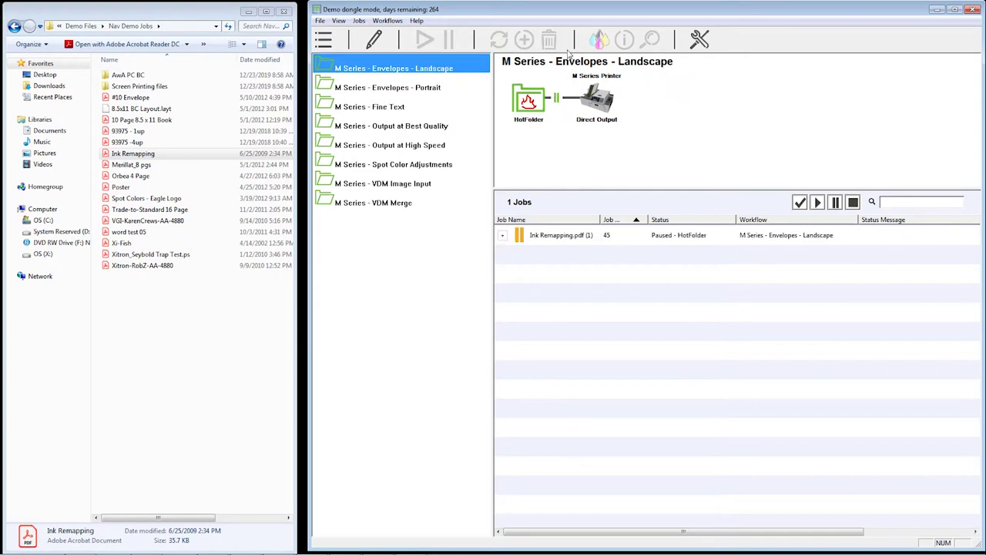
View the Ink Remapping.pdf job information and close it without changes
click(585, 235)
click(626, 40)
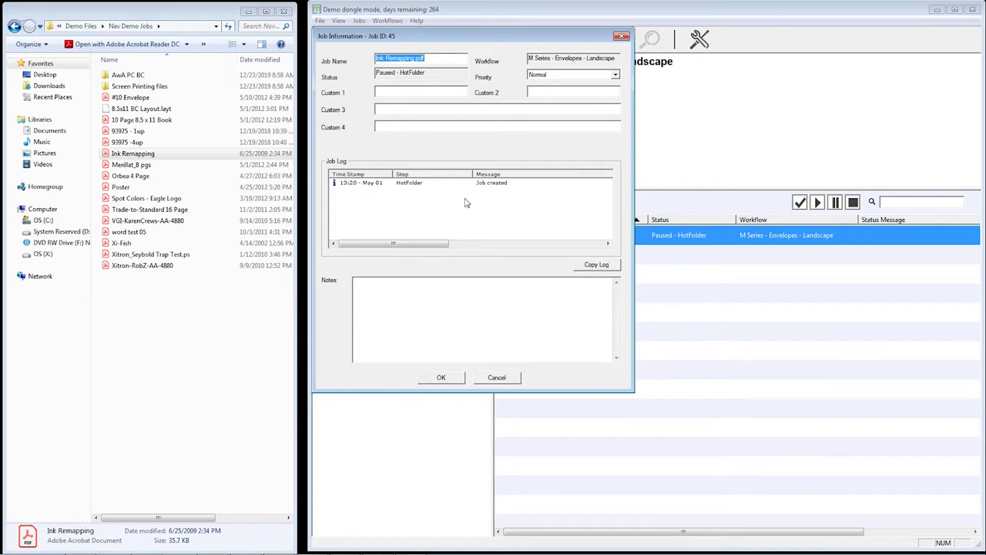
click(493, 380)
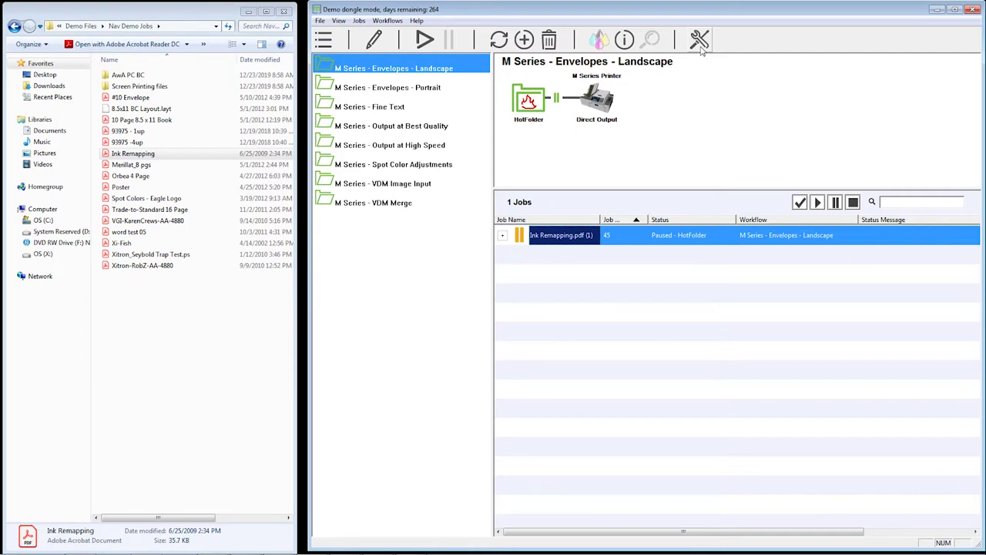
Launch the printer toolbox page in the browser, then close it
click(700, 40)
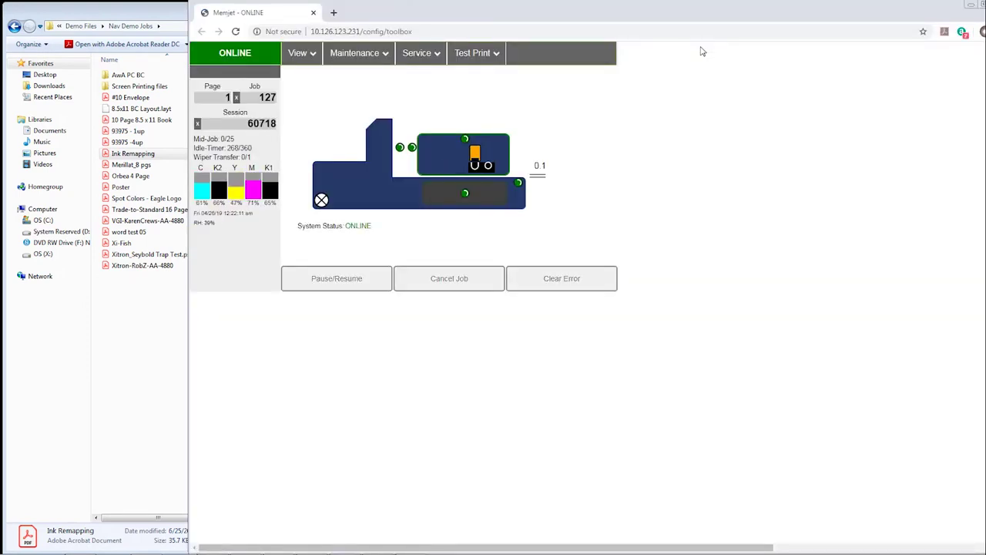
click(980, 5)
click(319, 21)
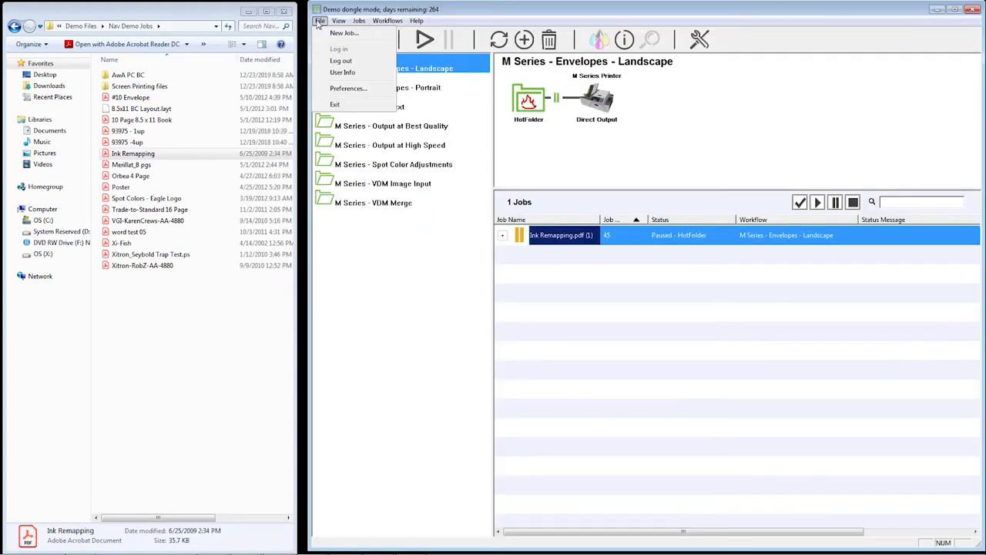
Add corx Page 3 from Desktop > Demo Files as a new job on Envelopes - Landscape
click(331, 33)
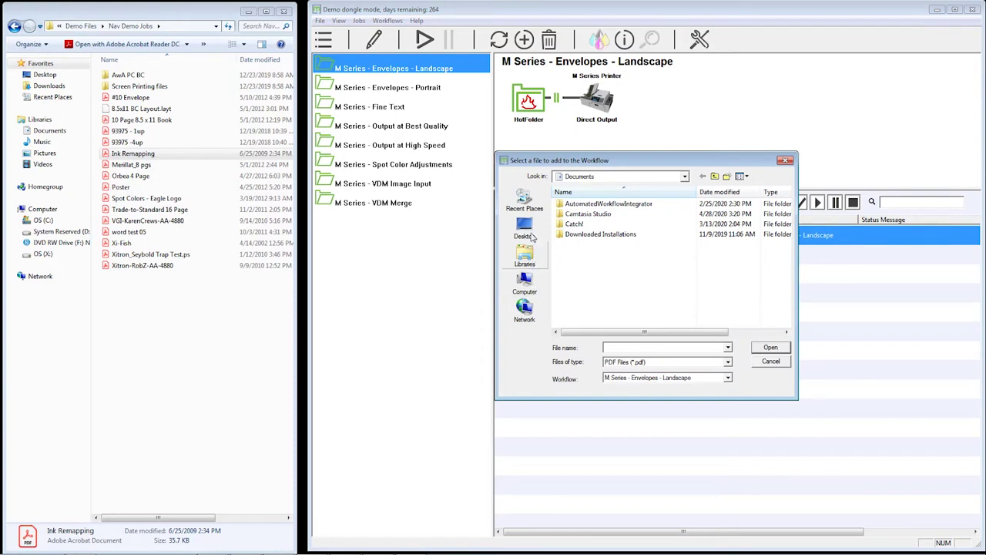
click(531, 233)
double_click(685, 259)
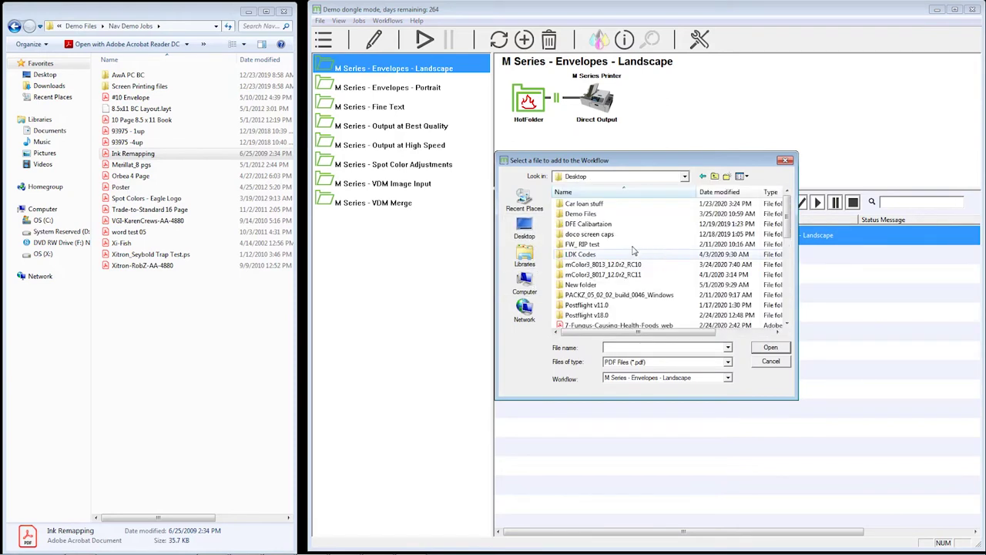
double_click(594, 215)
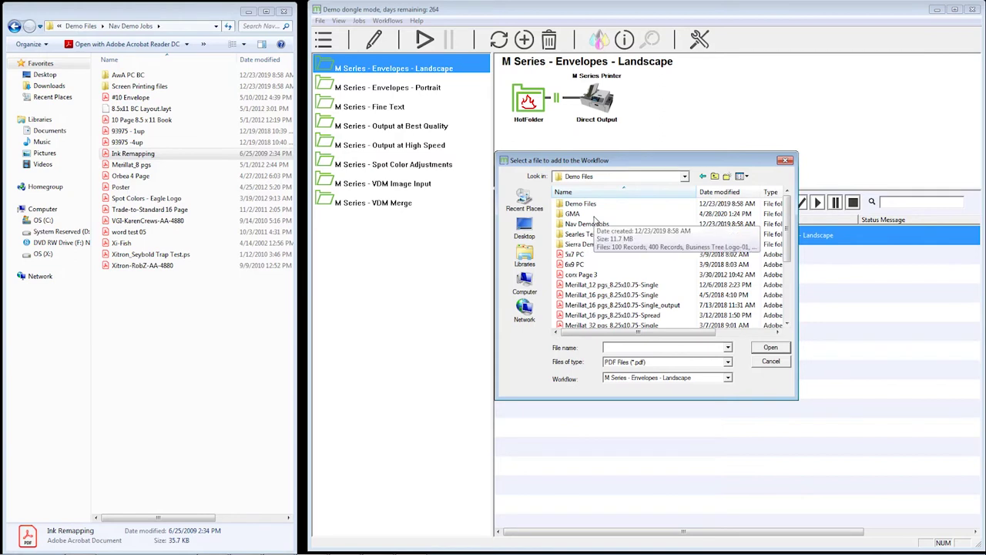
click(591, 276)
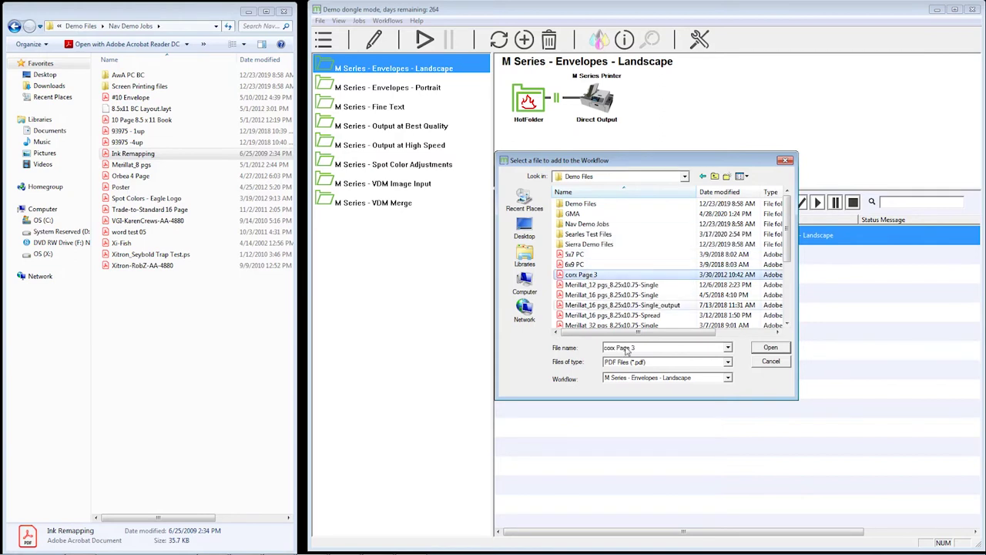
click(643, 377)
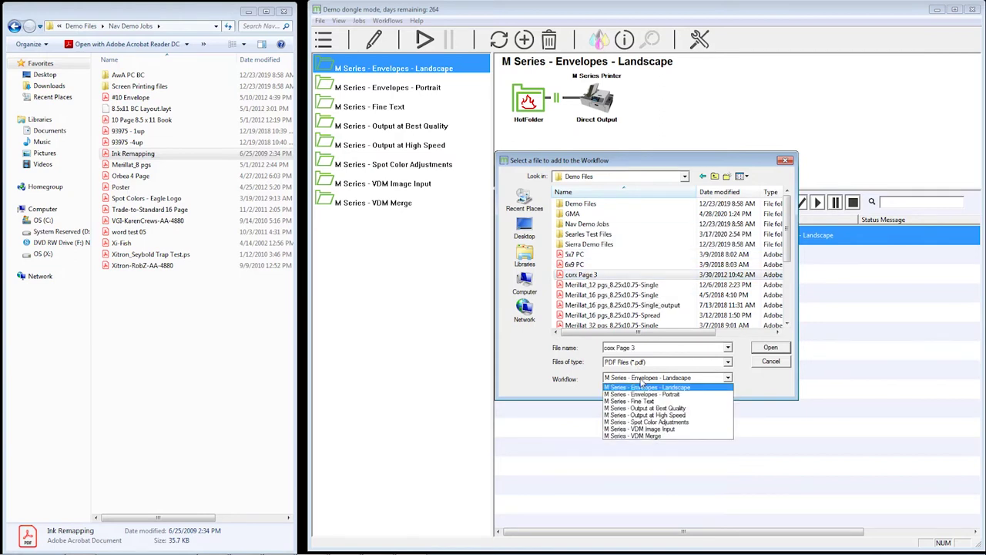
click(674, 377)
click(761, 348)
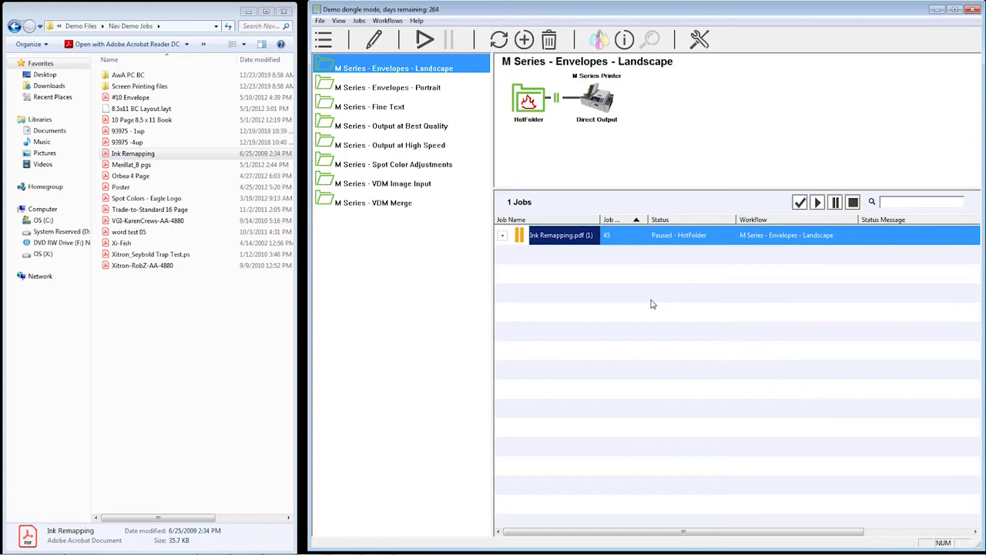
click(319, 21)
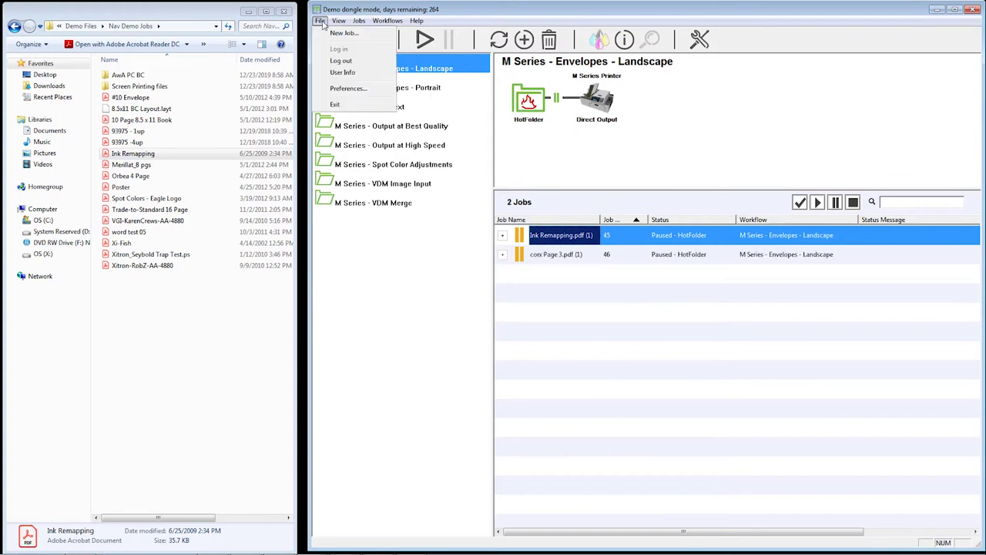
Log out of mColor, then log back in to mColor Server
click(339, 61)
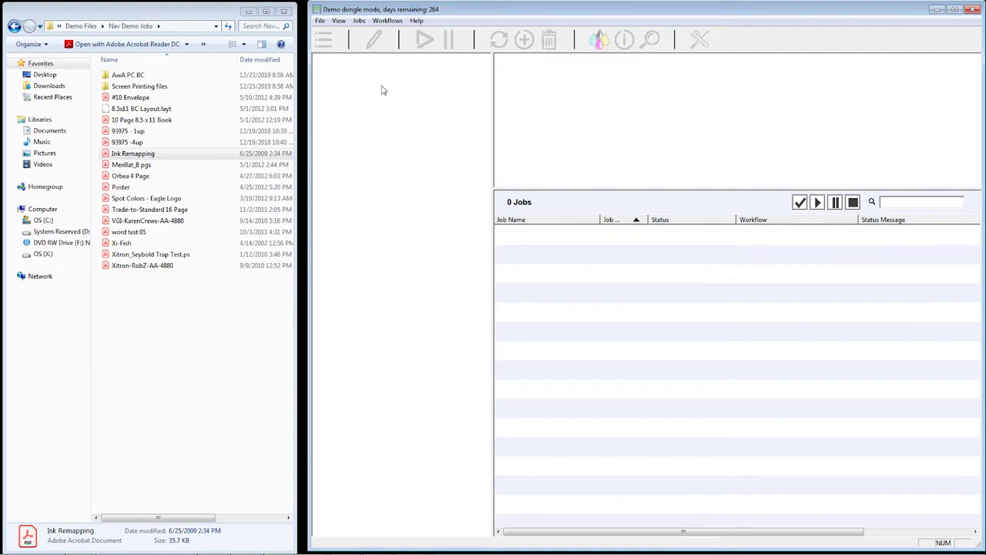
click(319, 21)
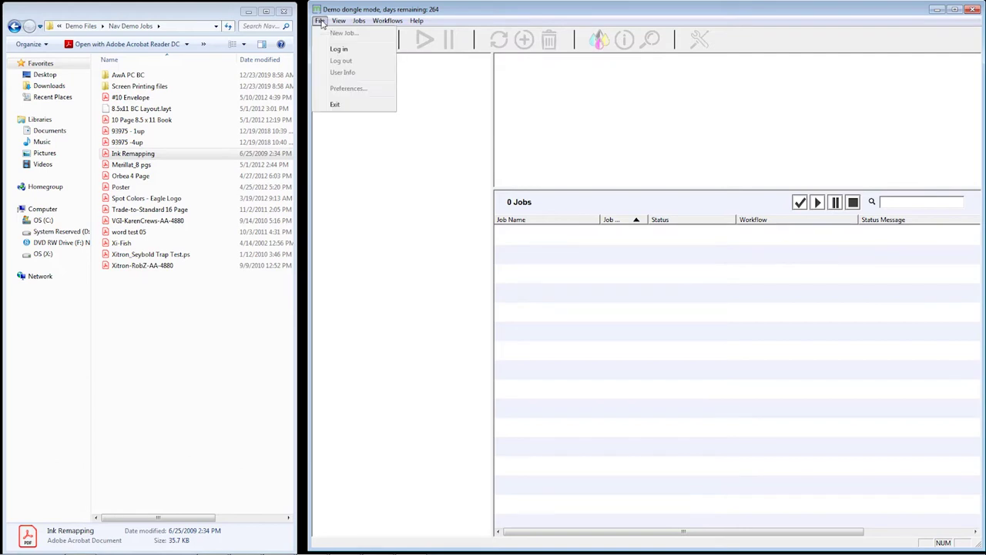
click(342, 50)
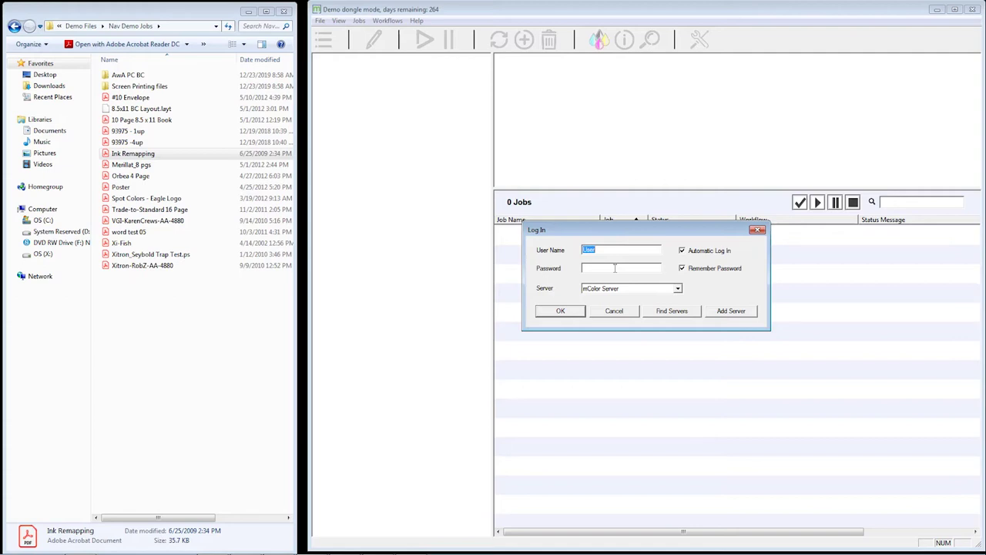
click(655, 290)
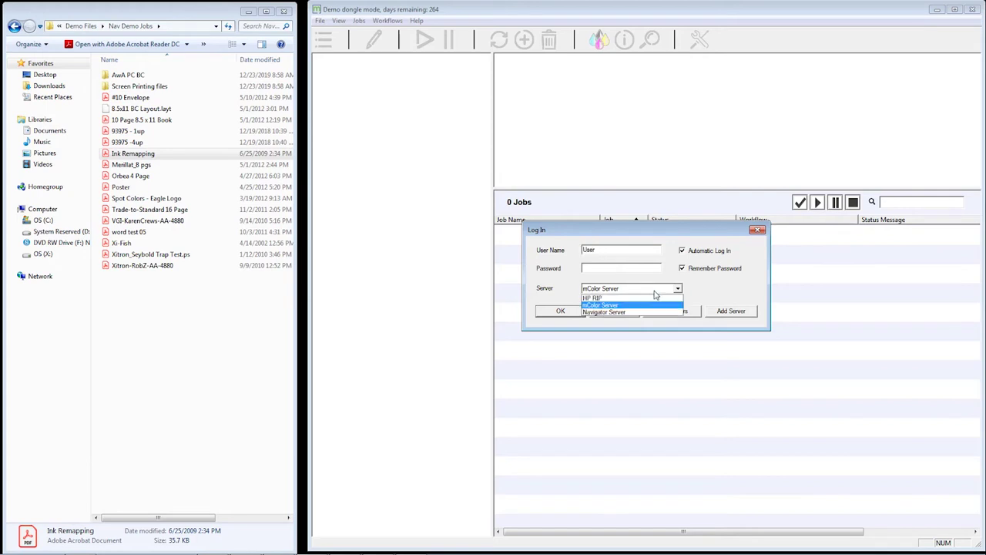
click(614, 305)
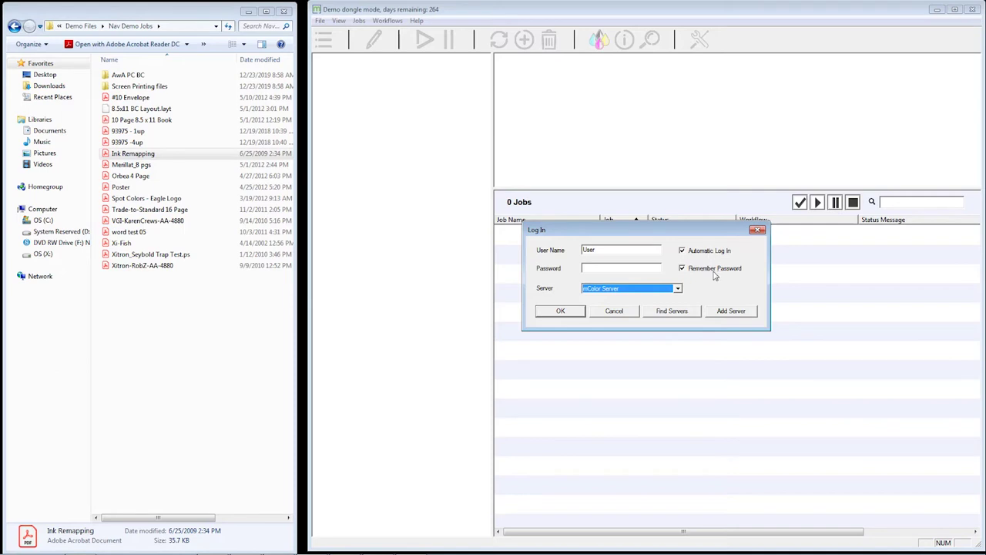
click(567, 309)
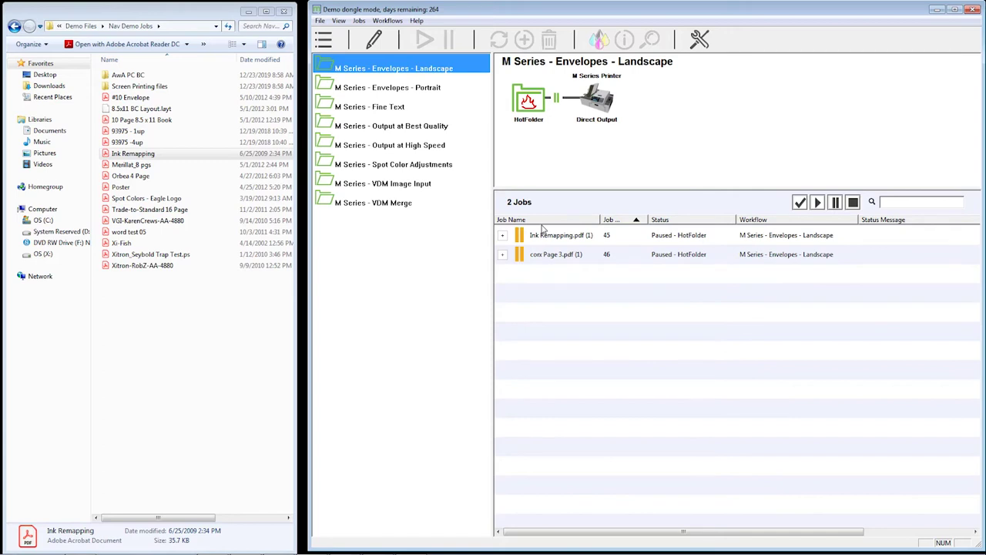
click(387, 21)
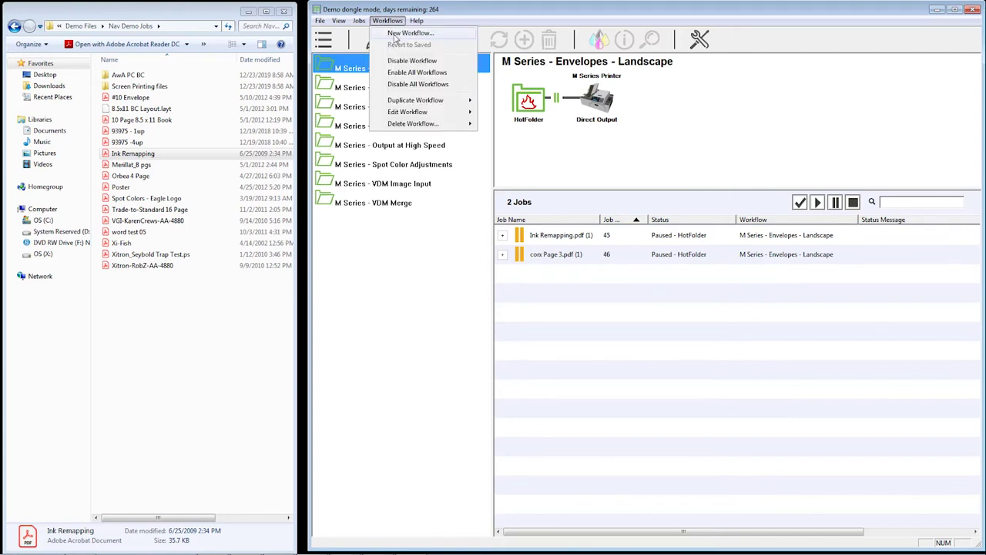
Create a workflow named Test chaining Spot Color Adjustment and Direct Output after HotFolder
click(395, 33)
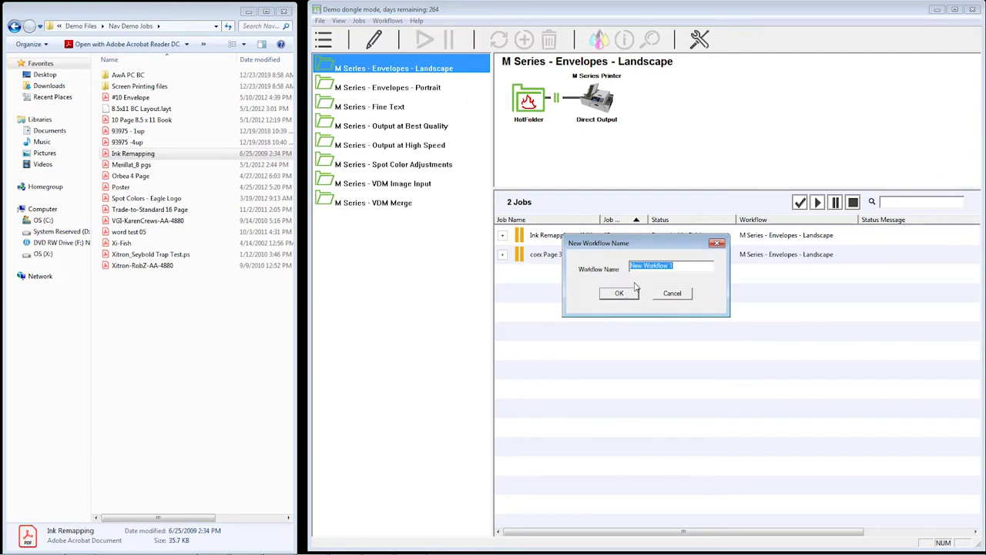
text(Test)
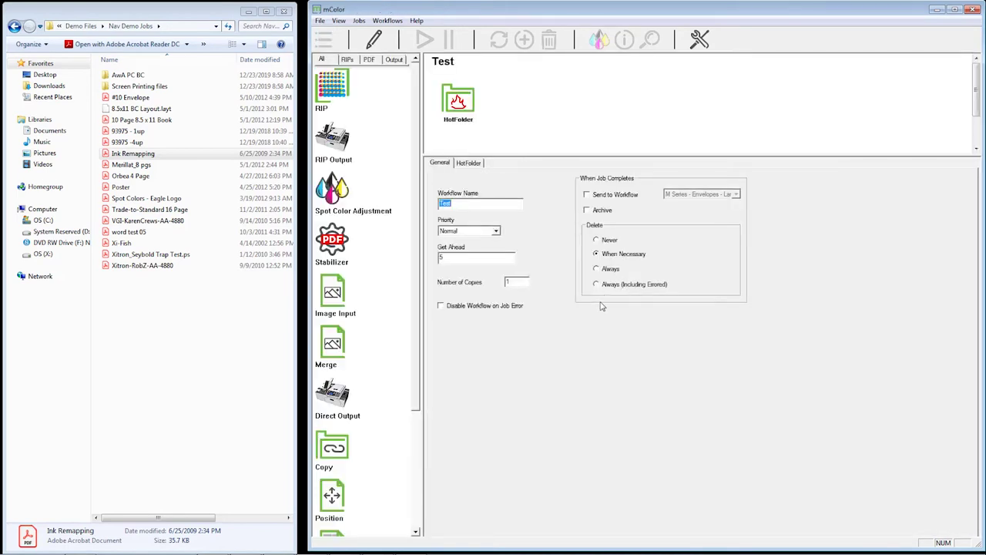
drag(332, 199, 502, 122)
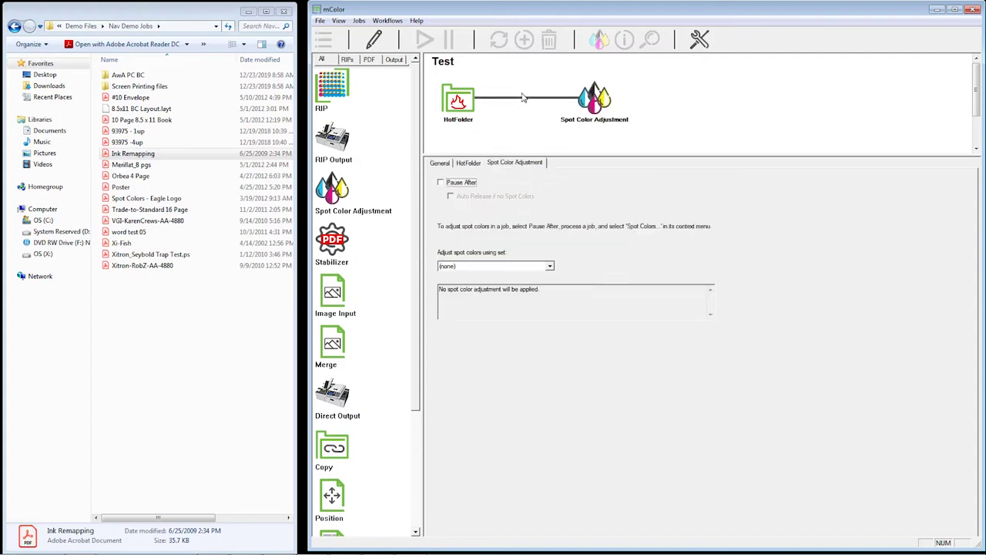
drag(336, 409, 661, 100)
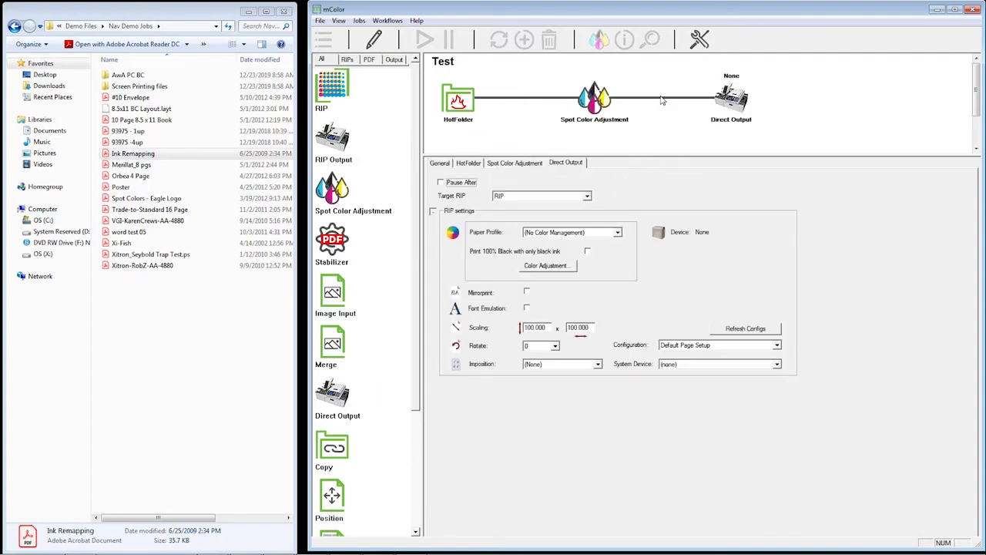
Set Direct Output to the M-Series - Default v3 configuration with Plain Paper
click(728, 346)
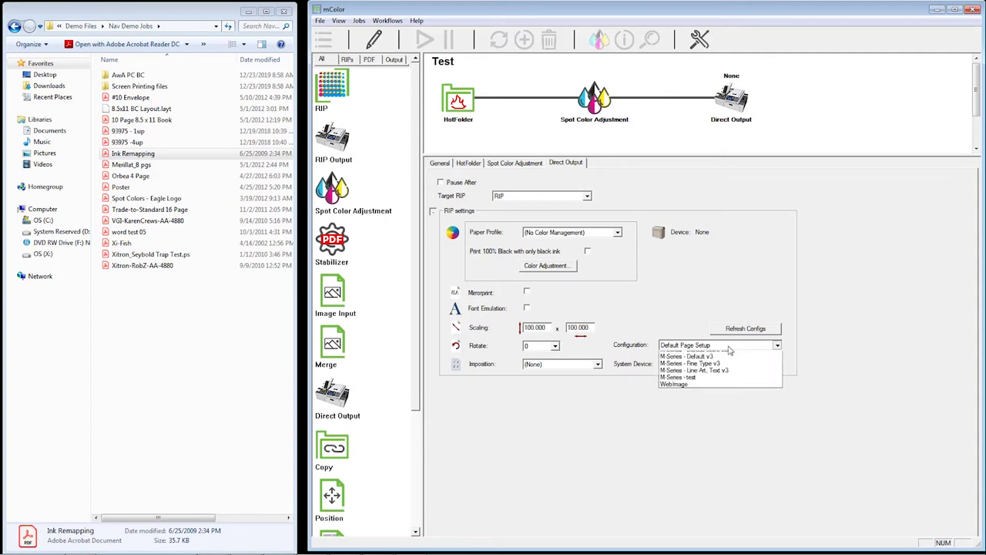
click(720, 375)
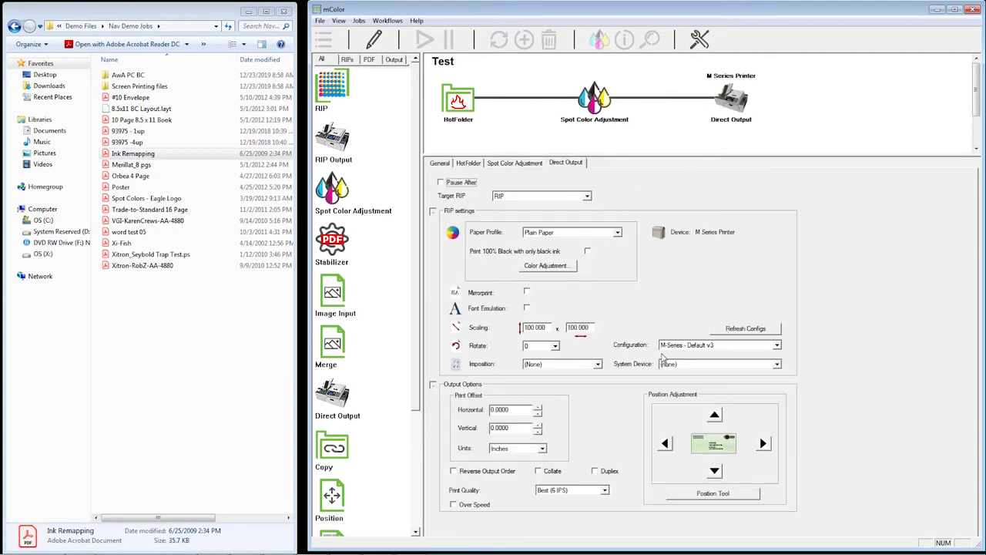
click(579, 235)
click(579, 237)
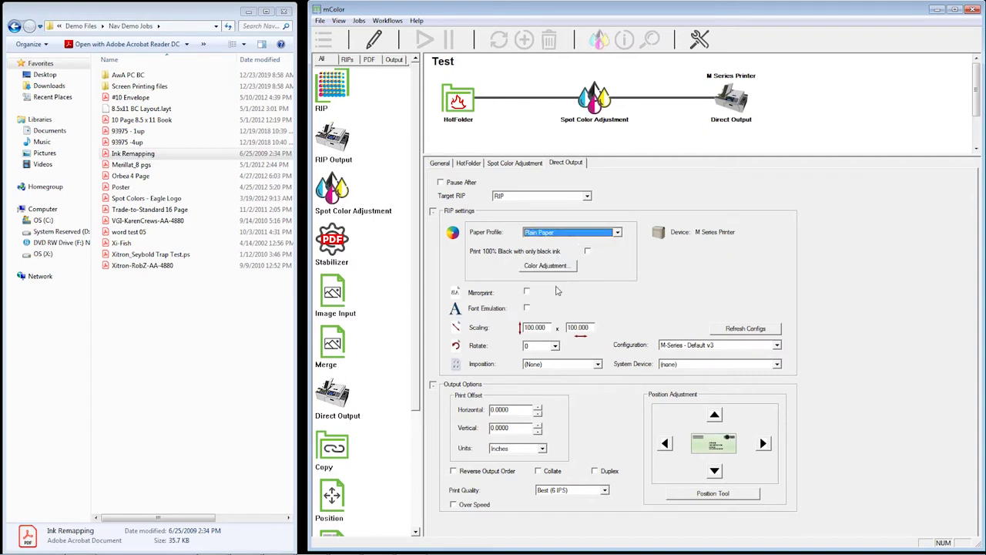
click(600, 106)
Enable Pause After and Auto Release on Spot Color Adjustment, Generate Thumbnails and Pause After on HotFolder
click(472, 184)
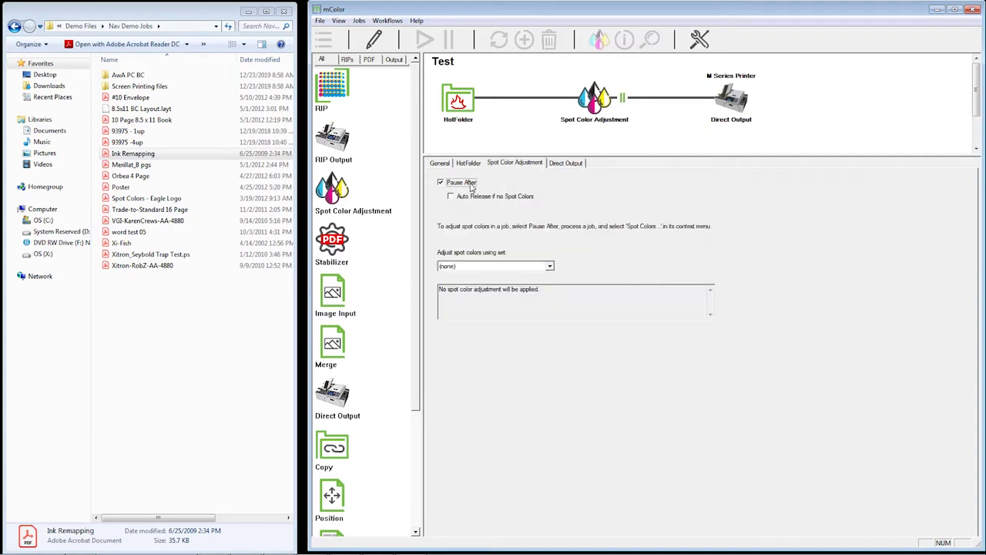
click(487, 200)
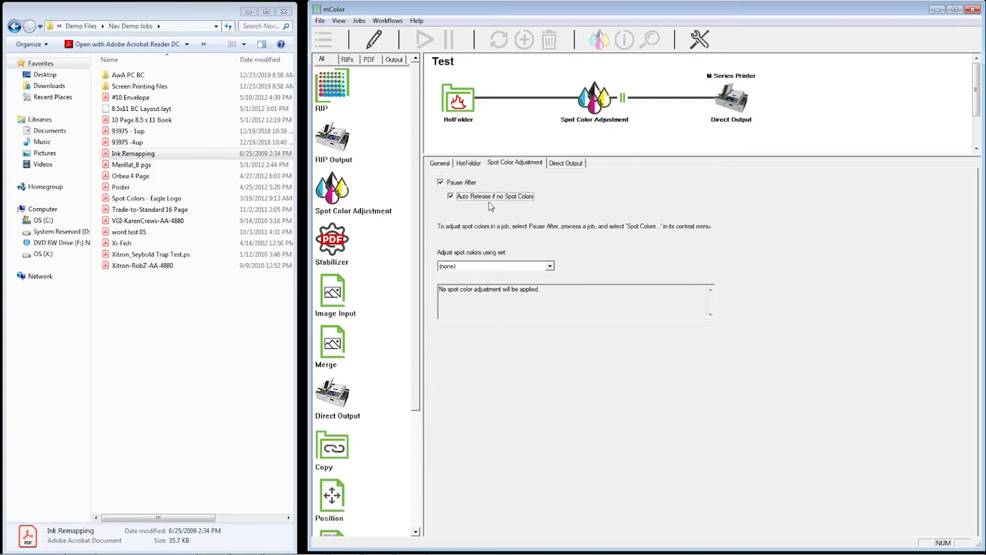
click(466, 99)
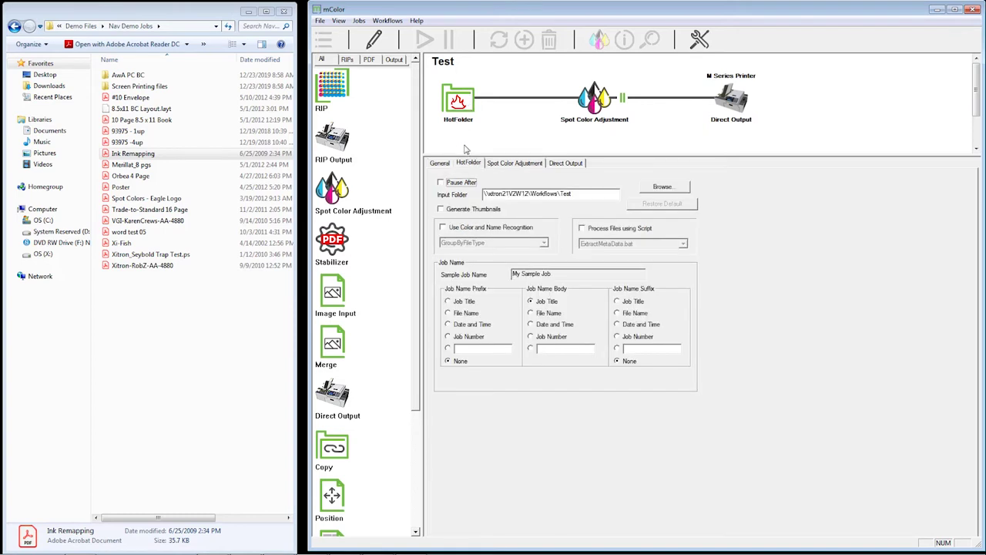
click(467, 210)
click(463, 183)
click(374, 43)
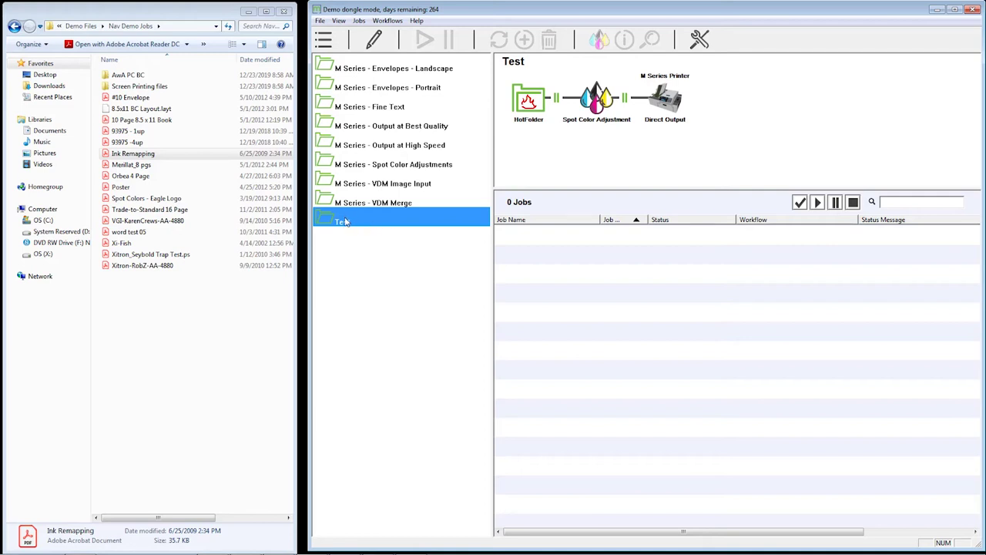
Open job 45's workflow for editing from the Envelopes - Landscape job list
click(389, 72)
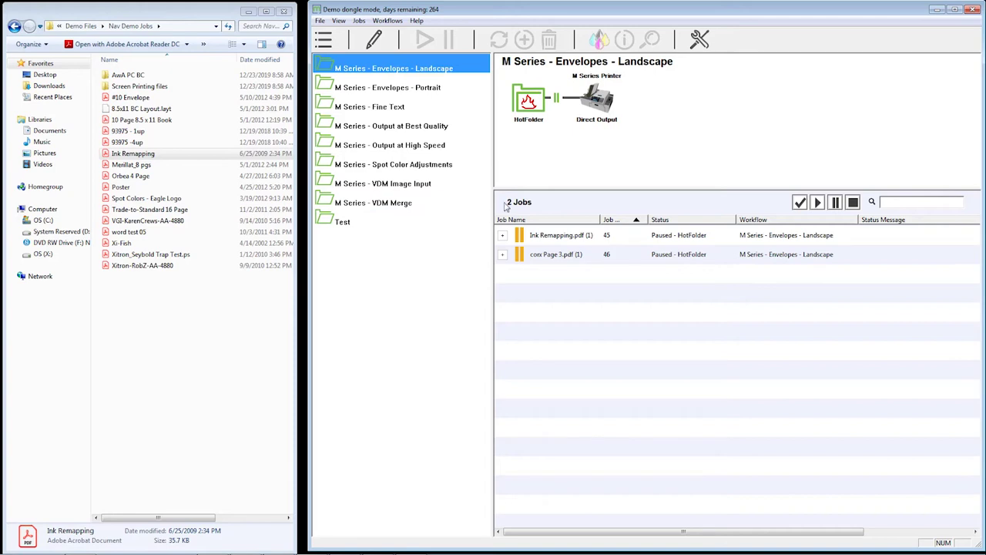
right_click(542, 235)
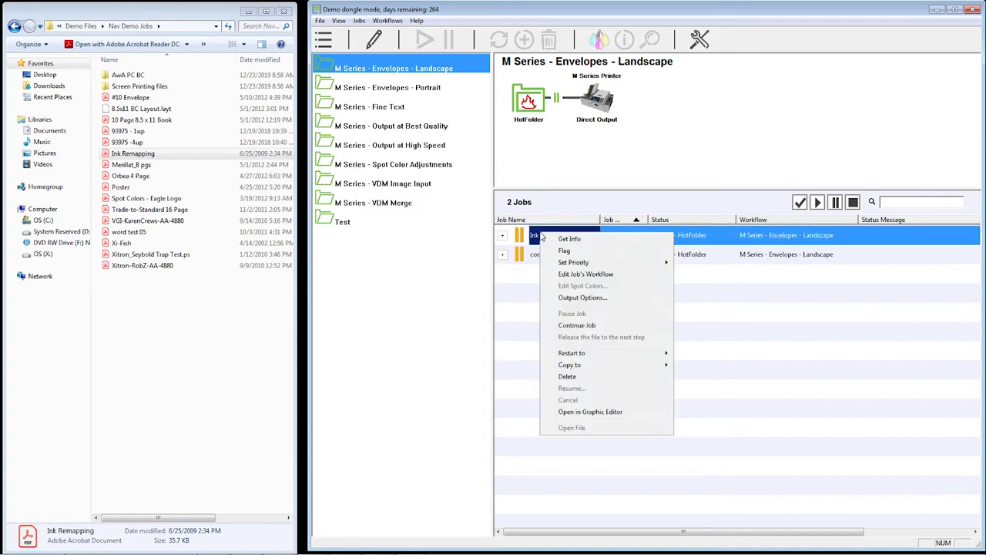
click(603, 276)
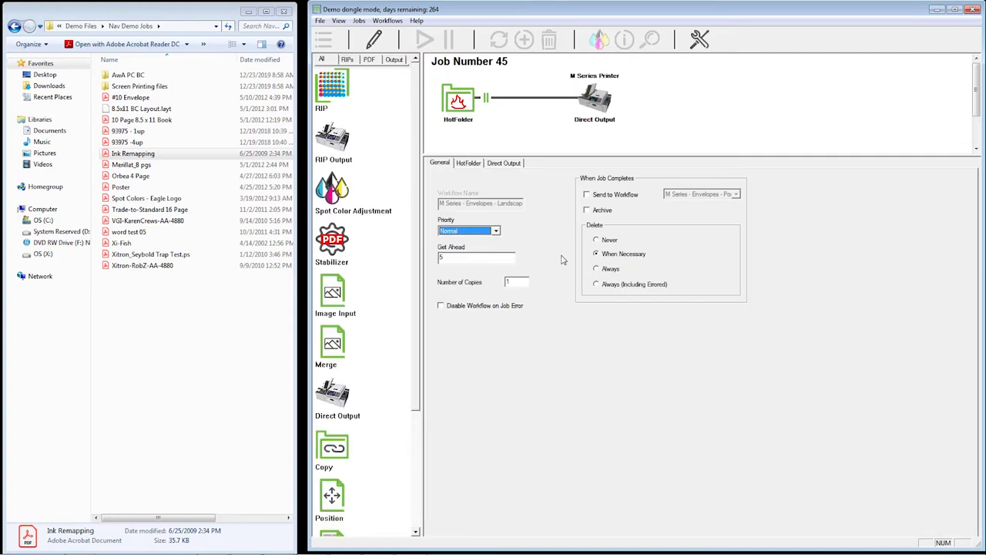
Set Direct Output to Commercial Envelopes and M-Series - Line Art, Text v3, then release the job
click(511, 164)
click(555, 233)
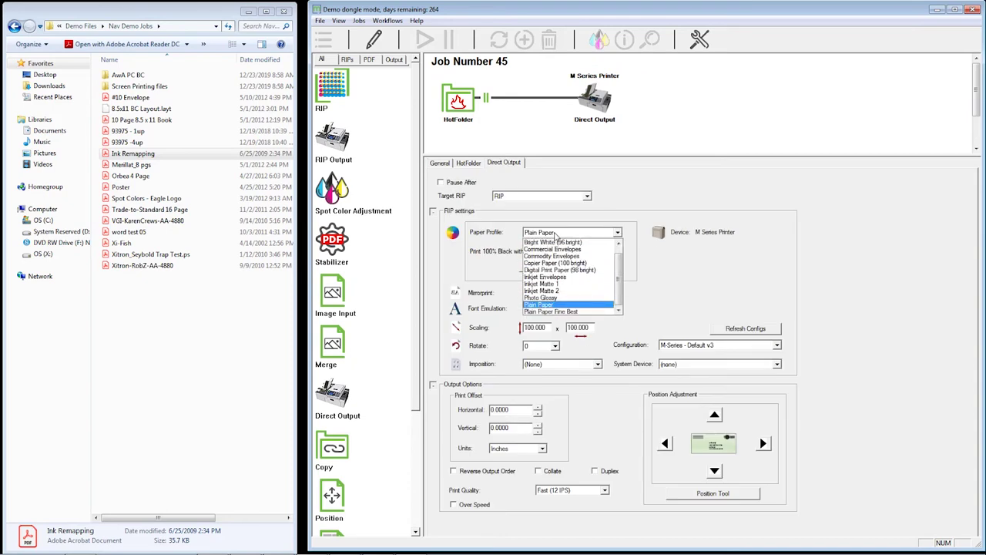
click(566, 250)
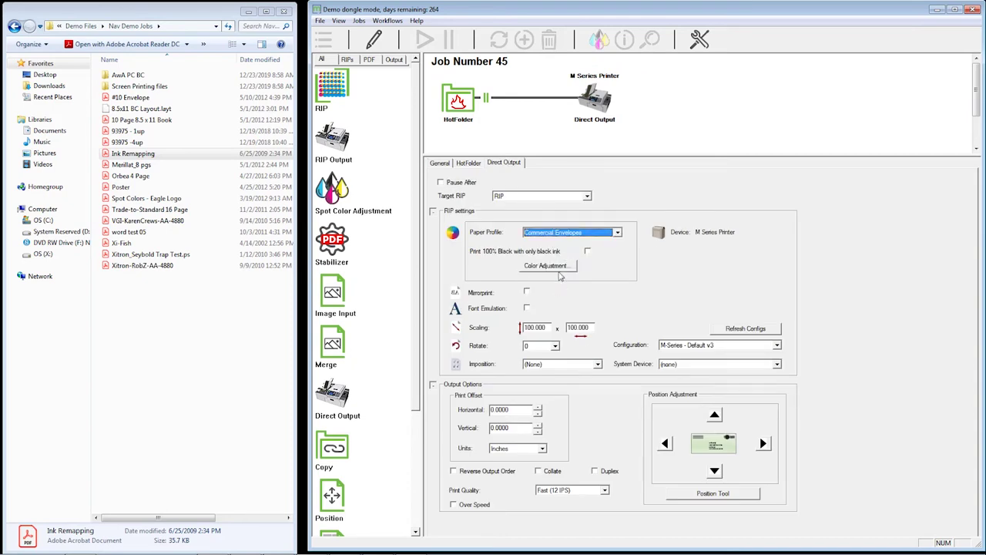
click(726, 346)
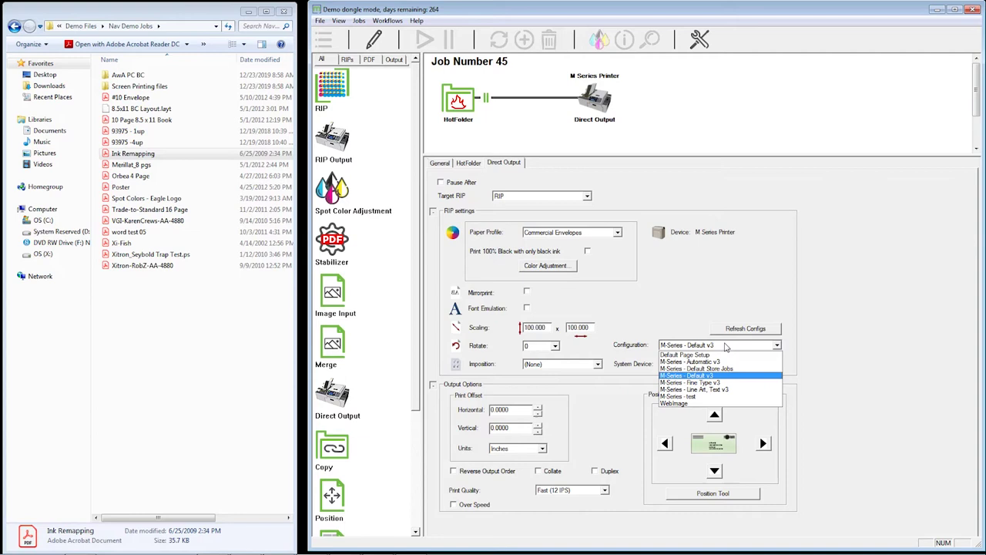
click(696, 389)
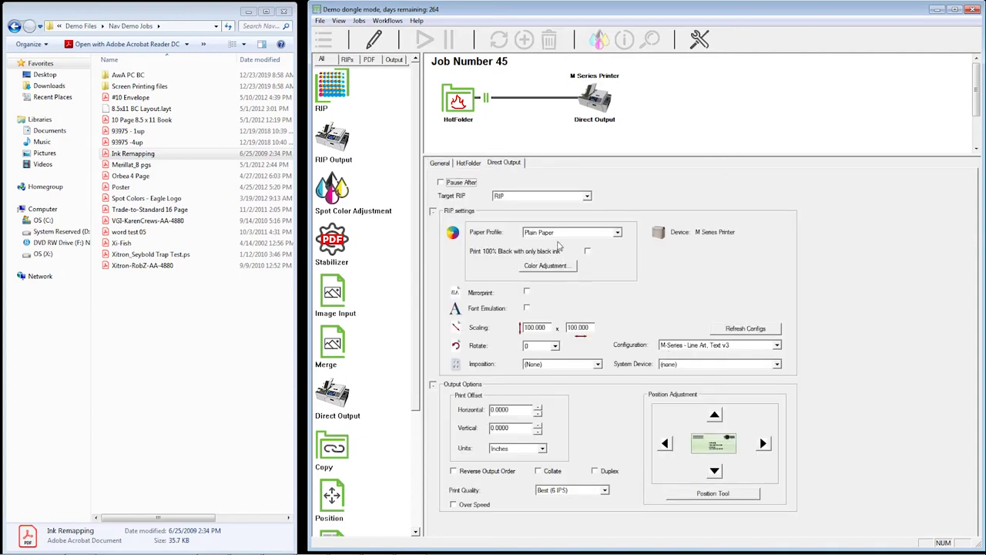
click(561, 233)
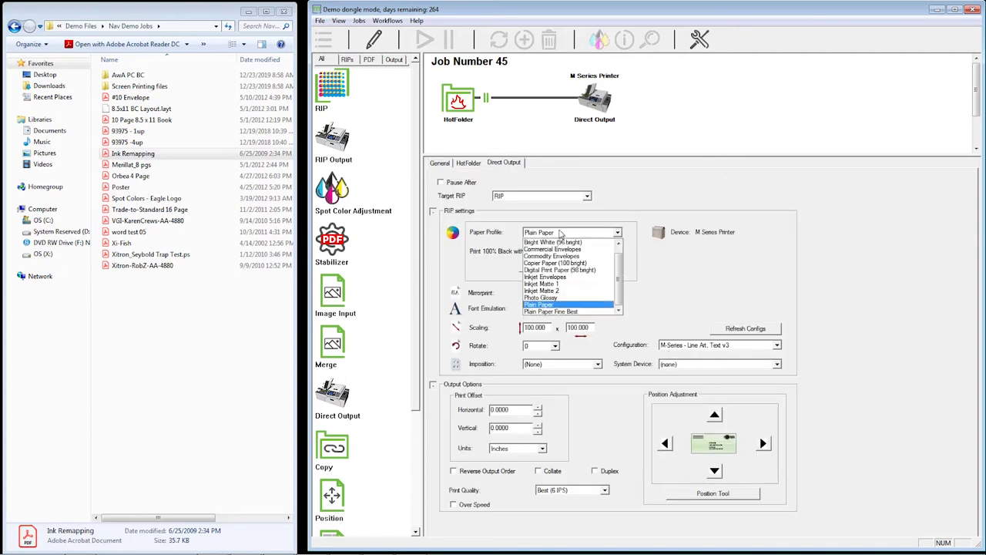
click(553, 248)
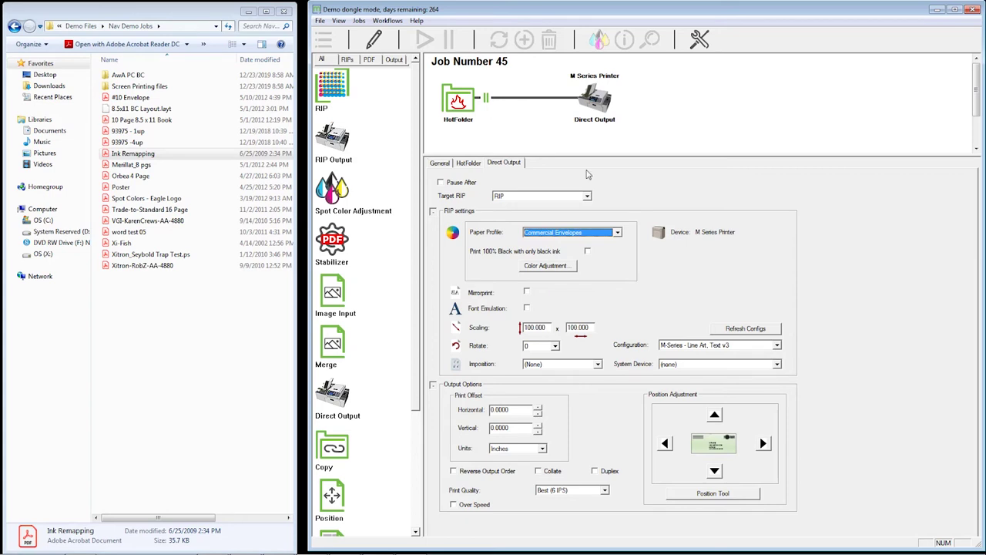
click(374, 39)
click(685, 307)
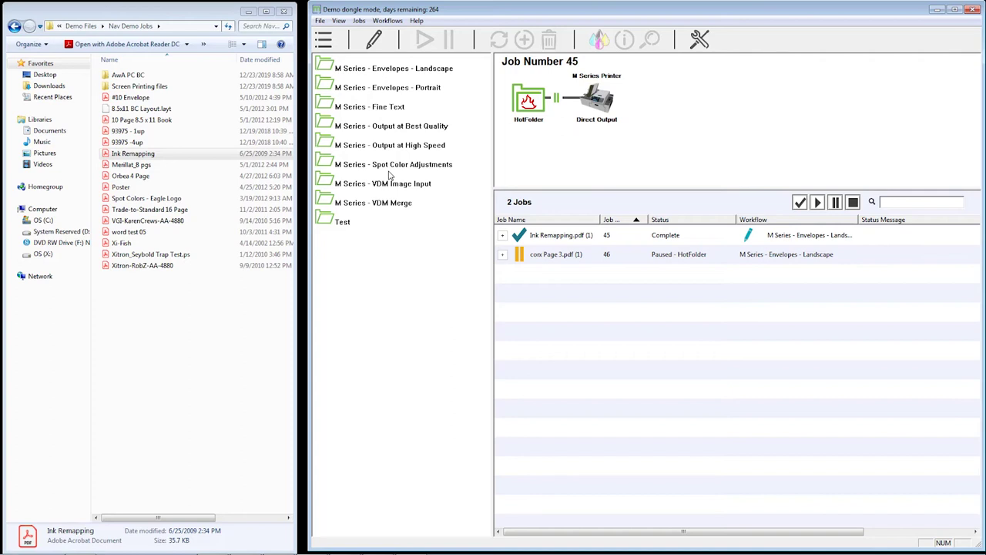
right_click(577, 237)
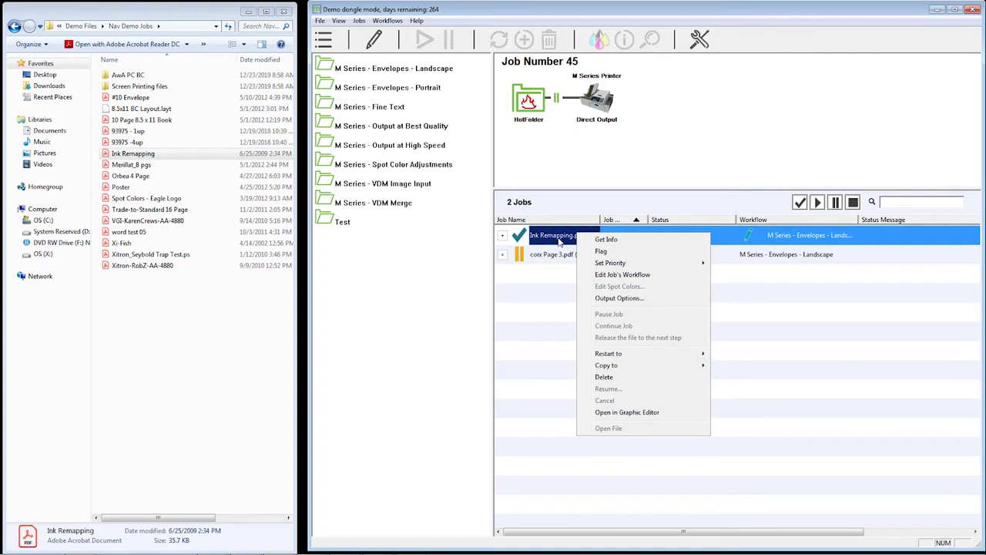
click(620, 252)
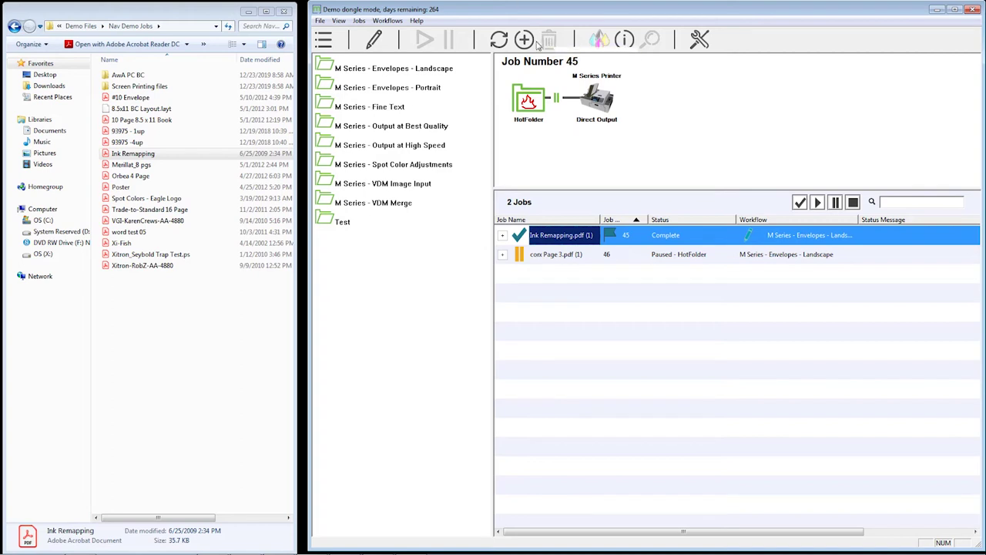
right_click(560, 241)
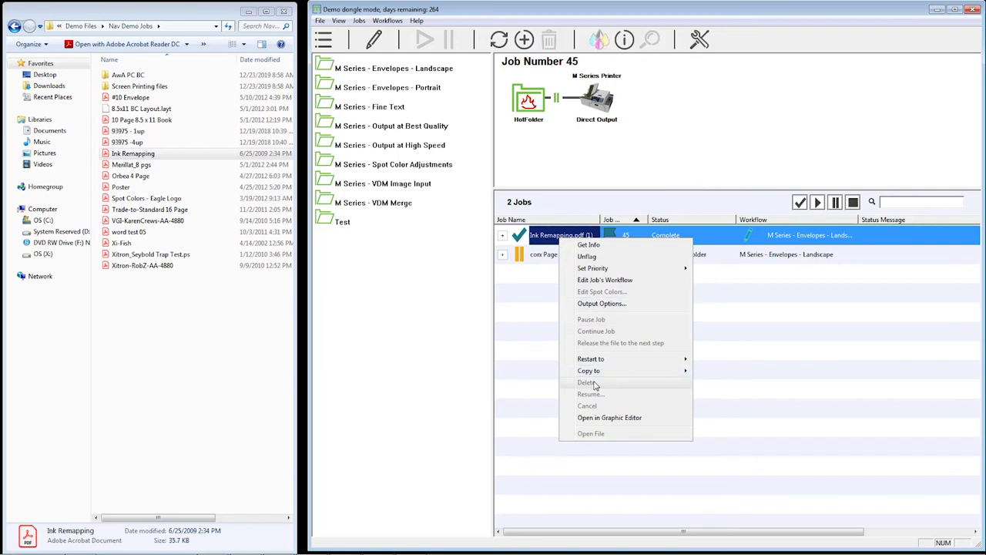
click(524, 324)
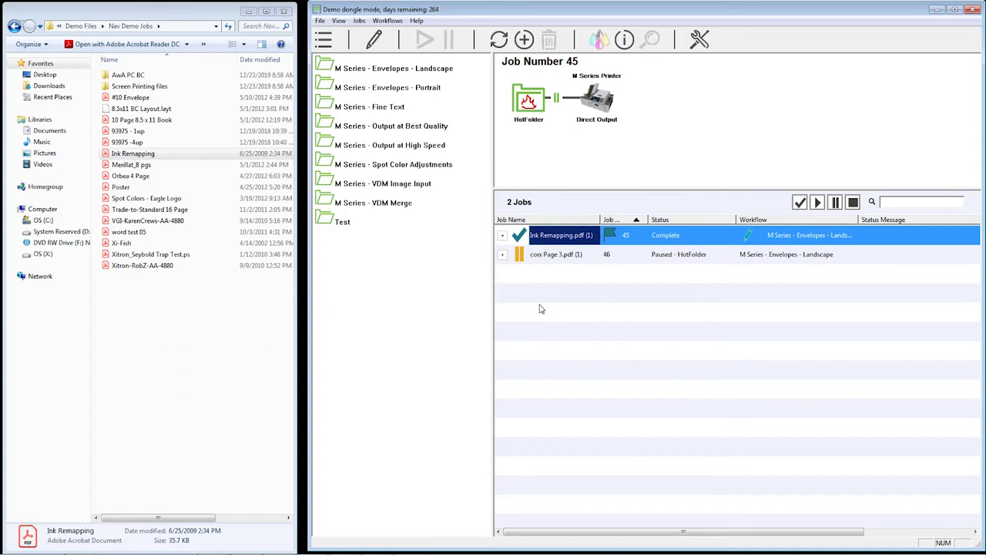
right_click(563, 235)
click(591, 252)
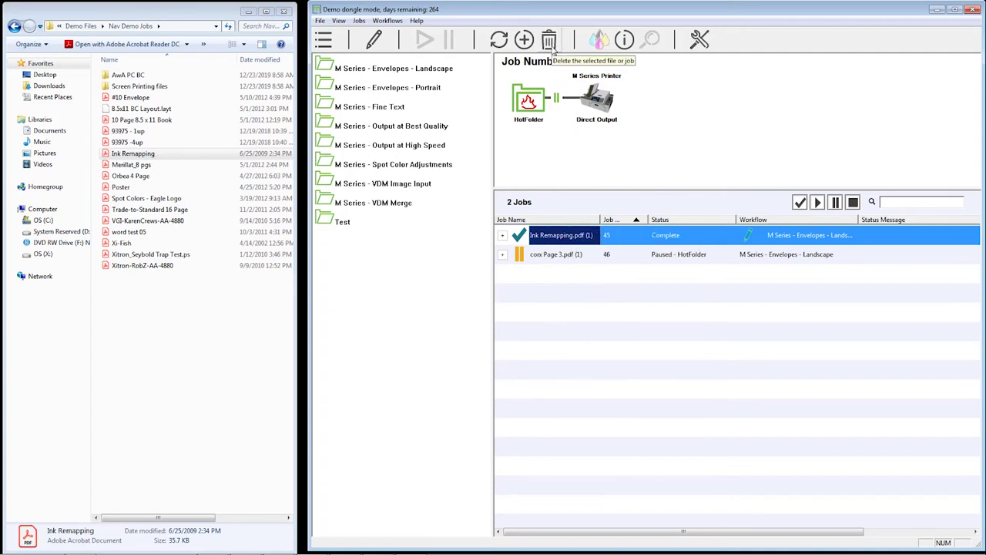
Set the Ink Remapping job's output options to pages 1 to 1, leaving Collate Pages off
right_click(560, 239)
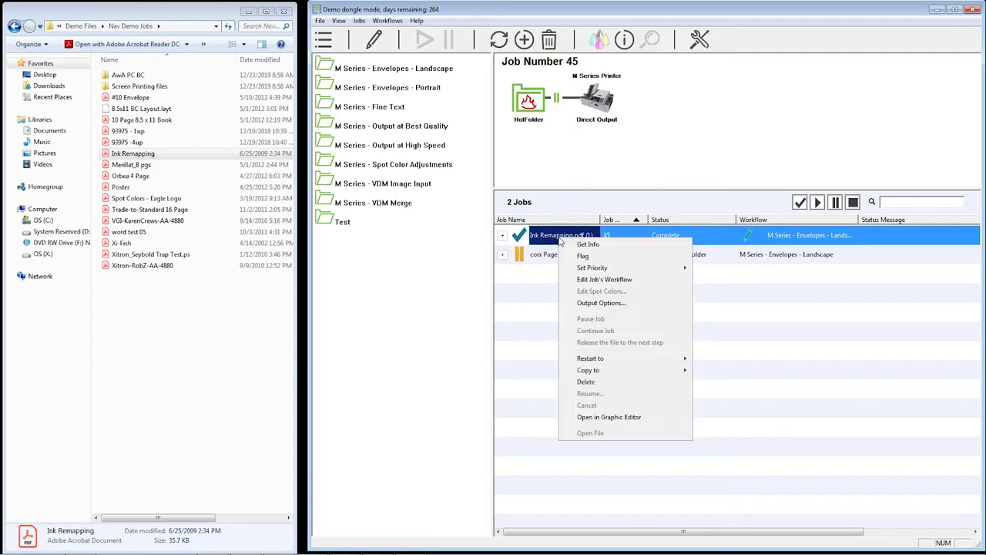
click(592, 303)
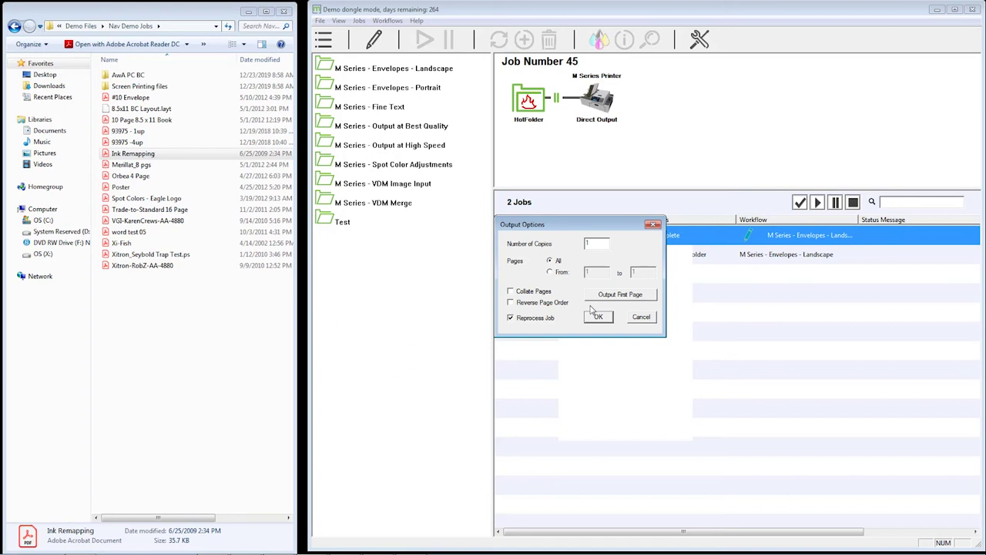
double_click(596, 244)
click(558, 274)
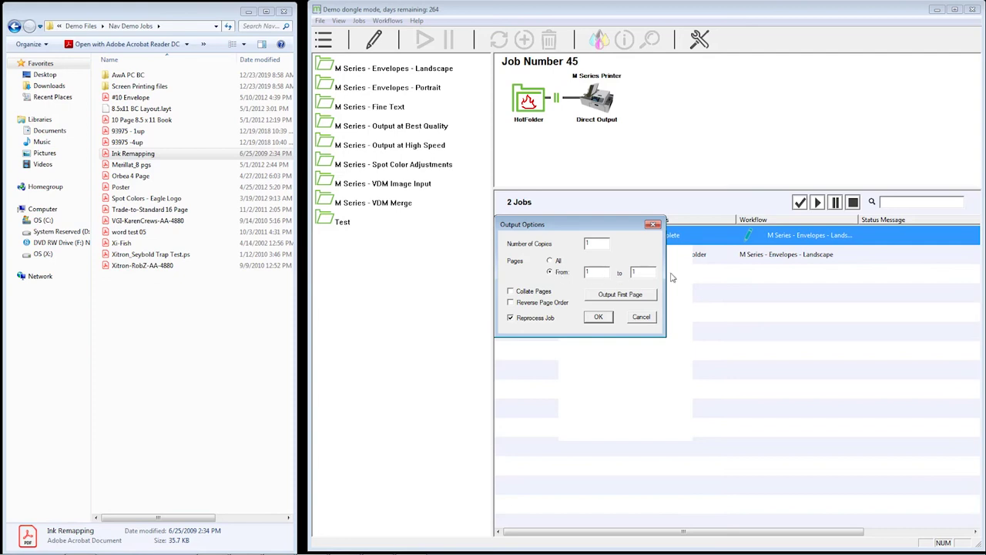
click(635, 274)
click(544, 291)
click(544, 292)
click(544, 293)
Cancel the Output Options changes and close the Ink Remapping job's menu without restarting it
click(641, 318)
right_click(574, 235)
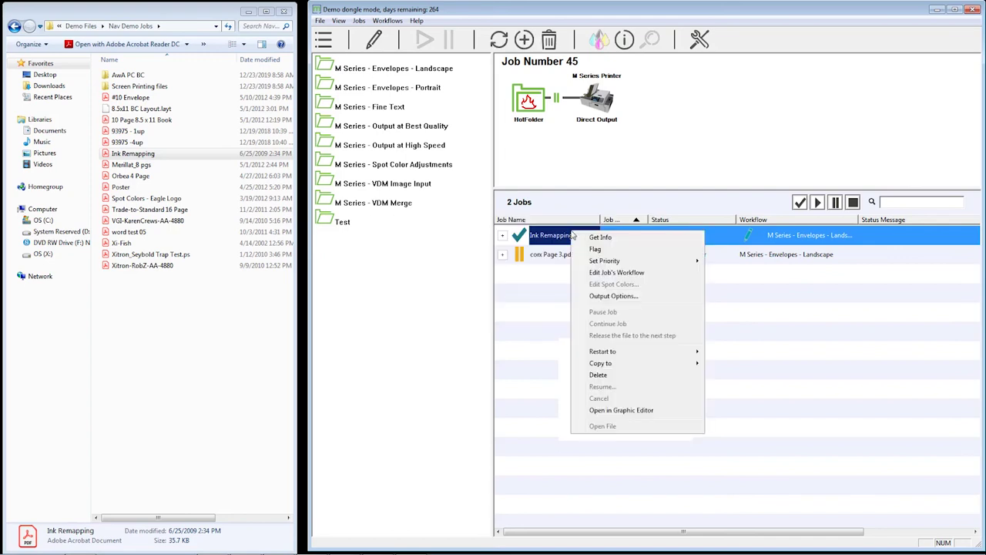
mouse_move(631, 355)
click(707, 166)
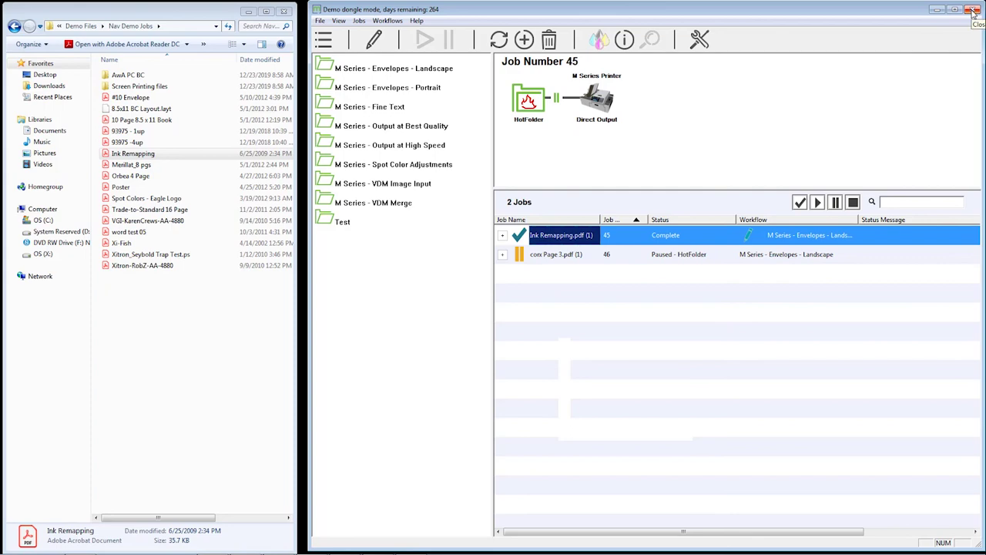
Close the mColor client and confirm quitting the Navigator RIP
click(972, 11)
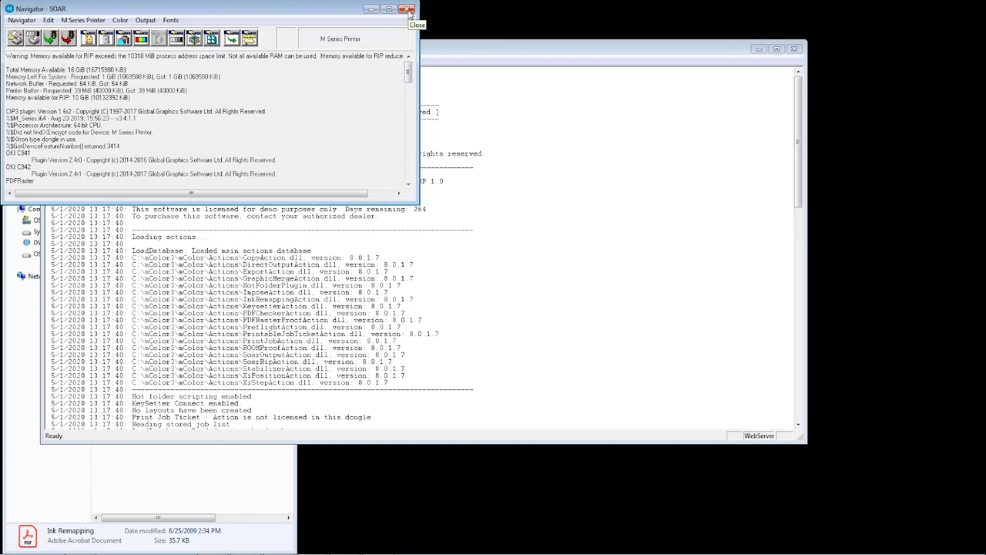
click(408, 9)
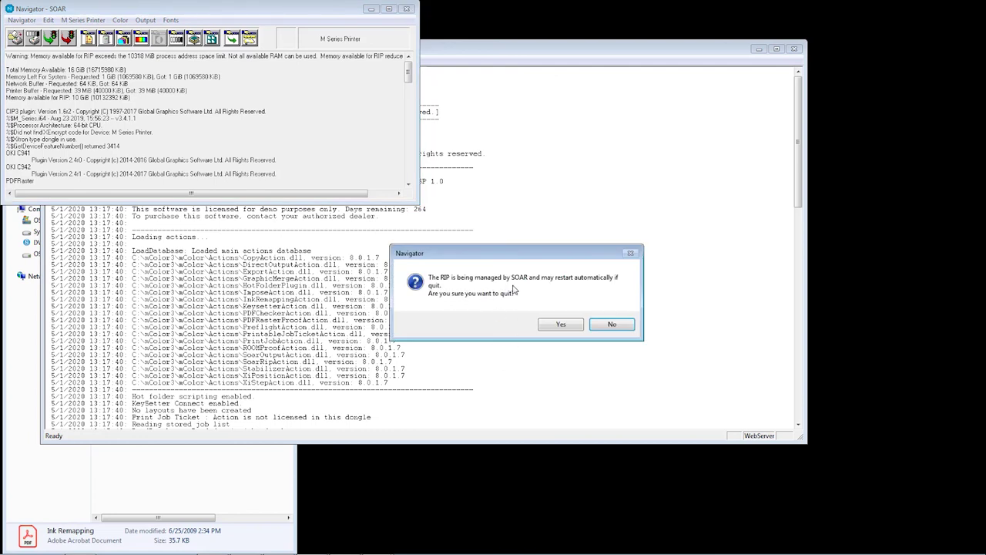
click(559, 325)
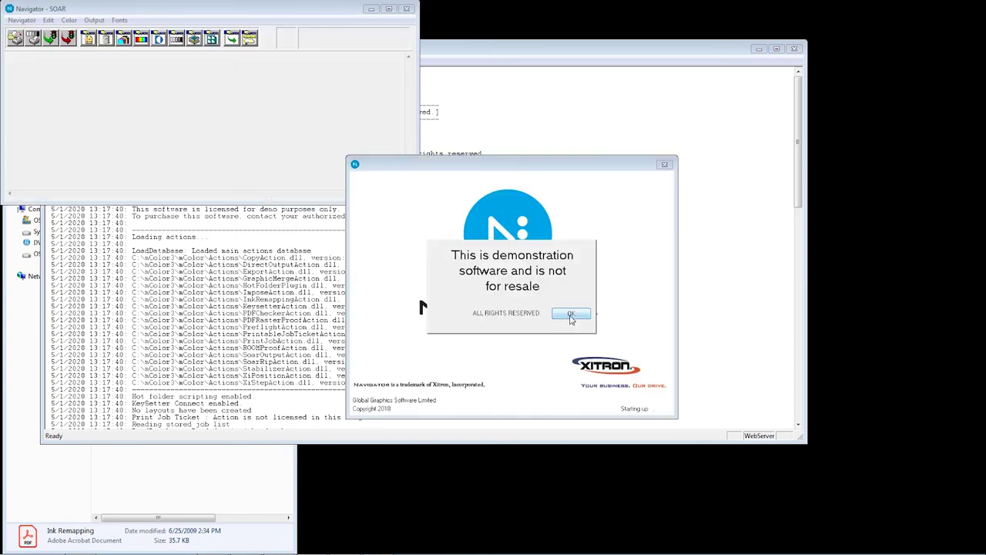
Dismiss the demonstration and licence notices and bring the mColor Server log forward
click(569, 315)
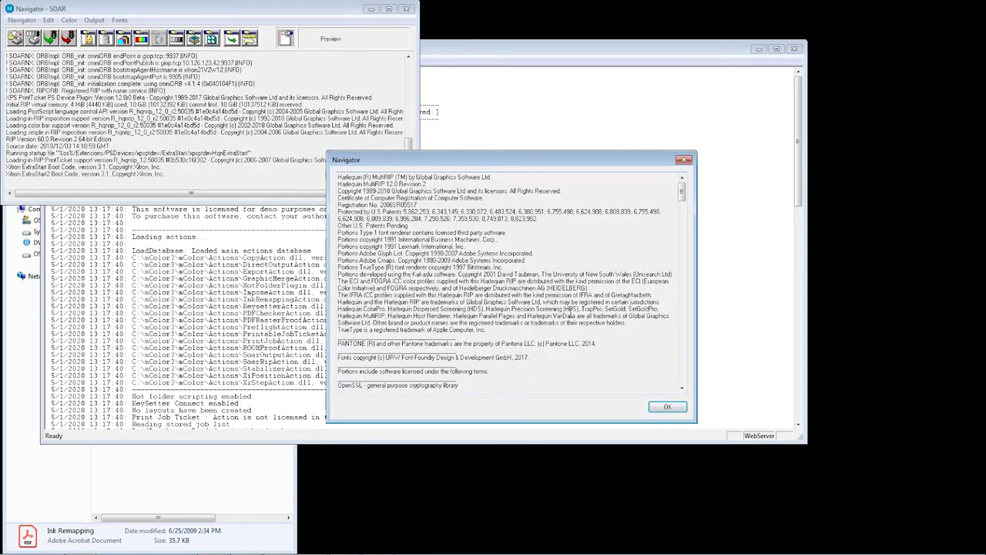
click(667, 406)
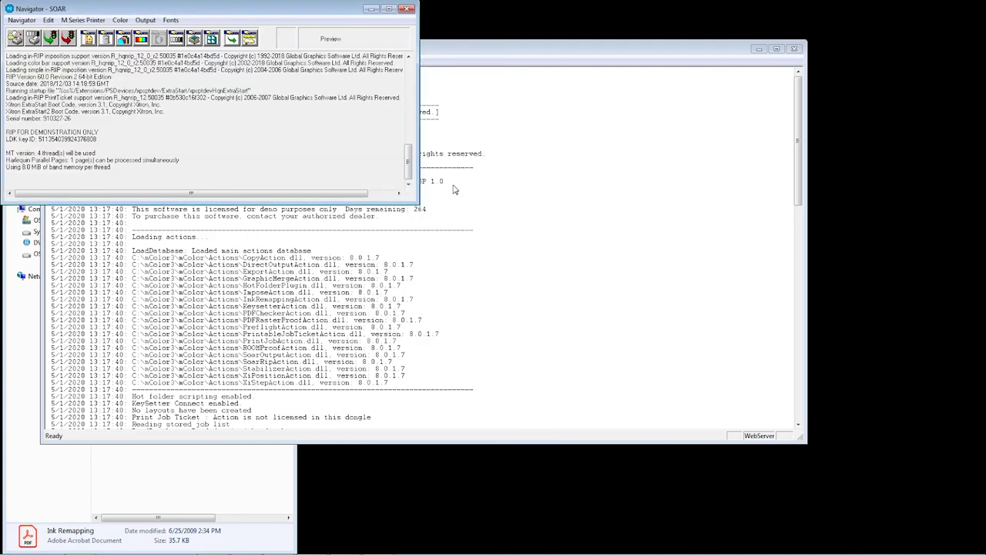
click(469, 53)
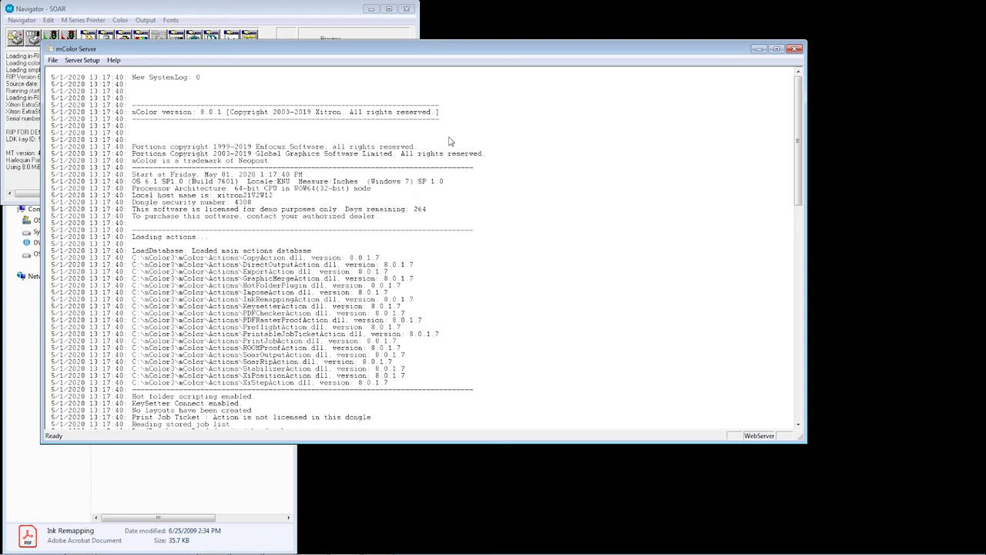
Minimize Navigator and close the mColor Server window so it waits for jobs to complete
click(369, 9)
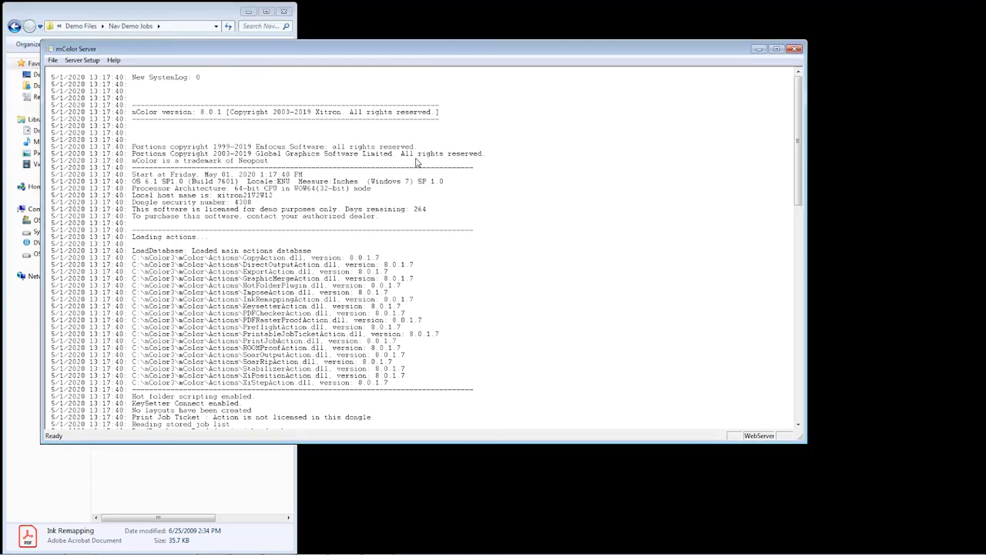
click(795, 51)
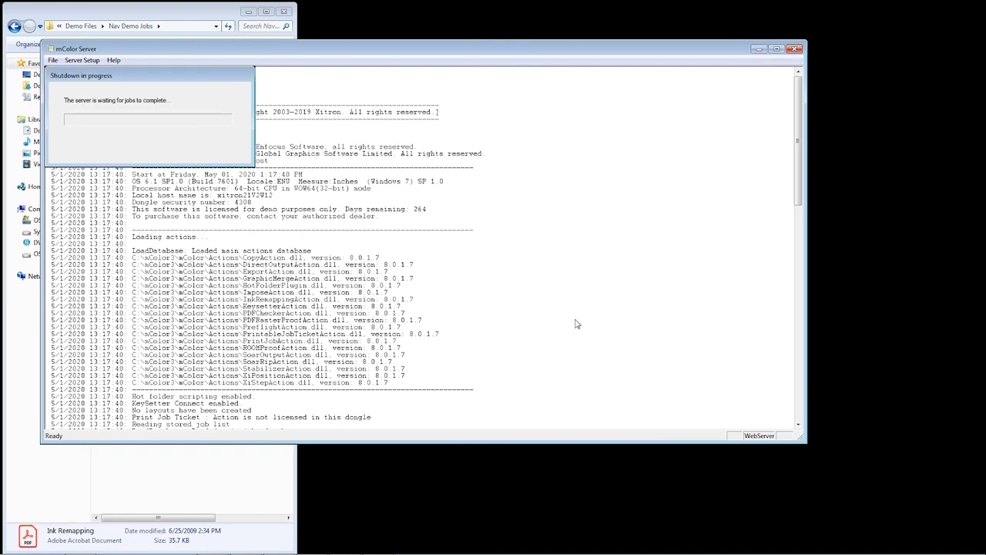